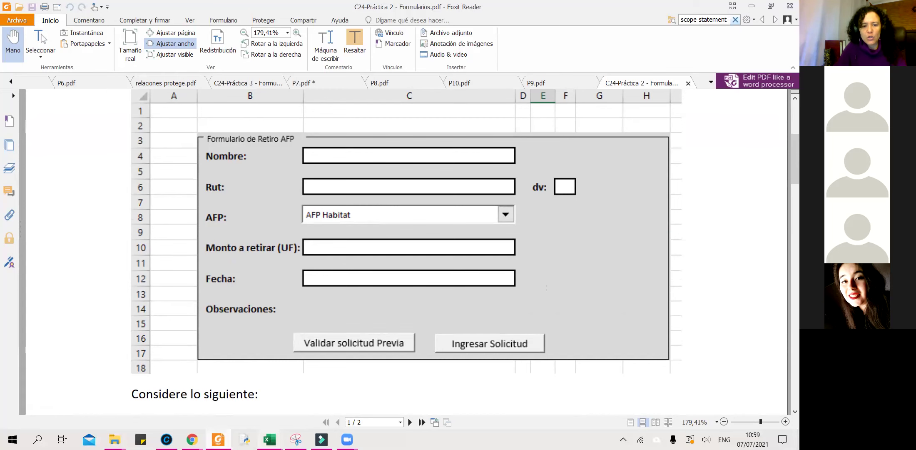
# Switch to the Visual Basic editor and review the obtener_ultima_fila function and the validar_solicitud macro
pyautogui.moveTo(270, 439)
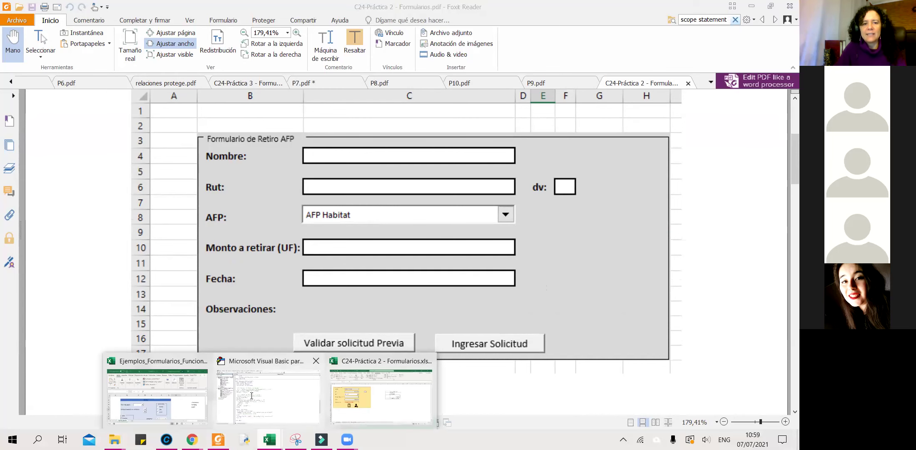
pyautogui.click(254, 395)
pyautogui.scroll(5, 345, 190)
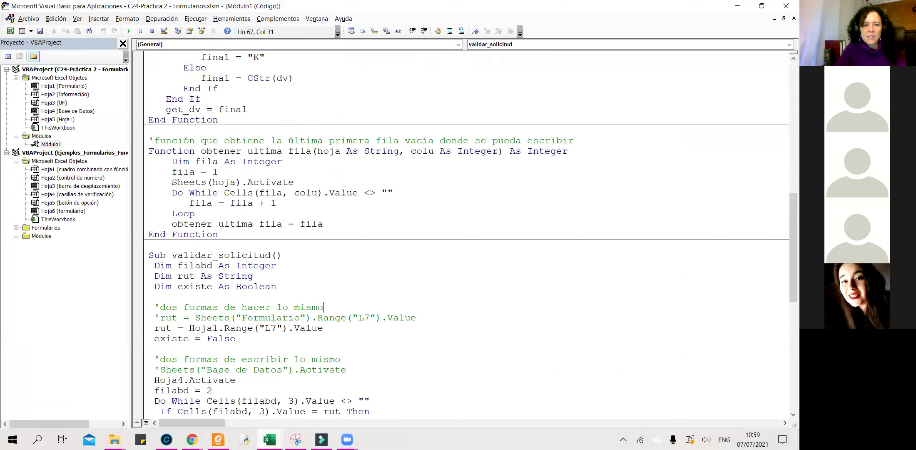
pyautogui.scroll(2, 234, 301)
pyautogui.scroll(-6, 246, 291)
pyautogui.scroll(-4, 256, 282)
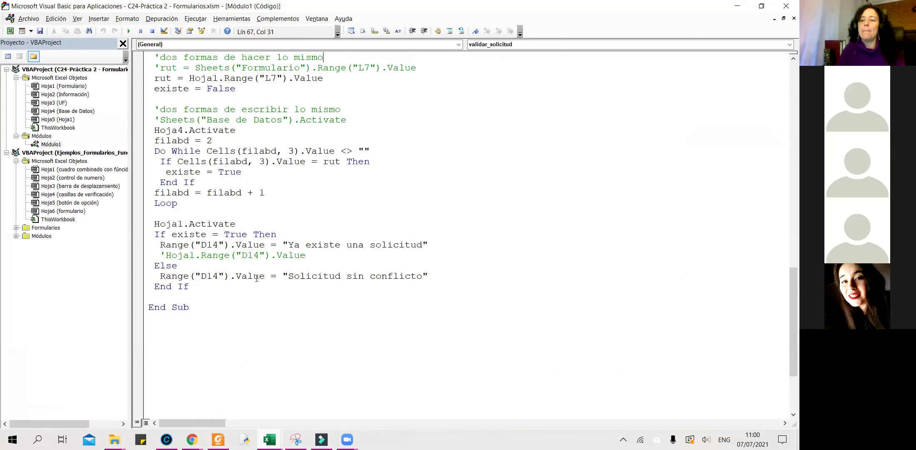
# Return to the Excel workbook and inspect the Rut field on the Formulario sheet and the AFP list on the Información sheet
pyautogui.click(10, 30)
pyautogui.click(164, 173)
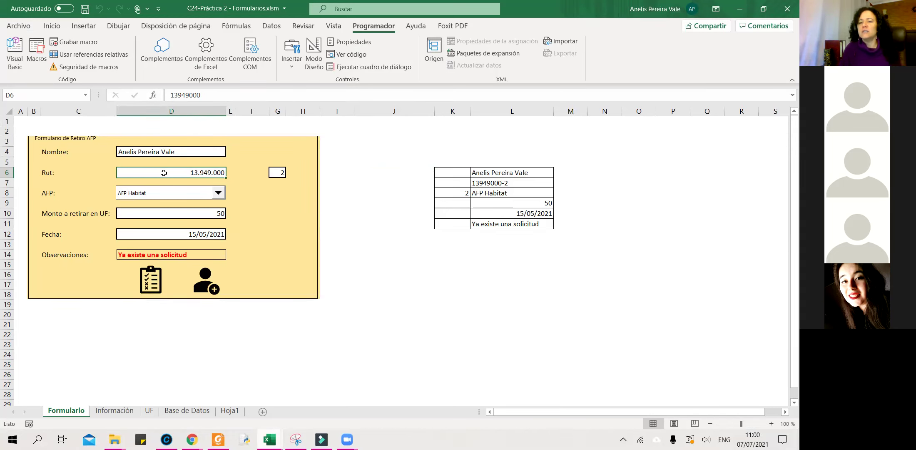
pyautogui.click(21, 62)
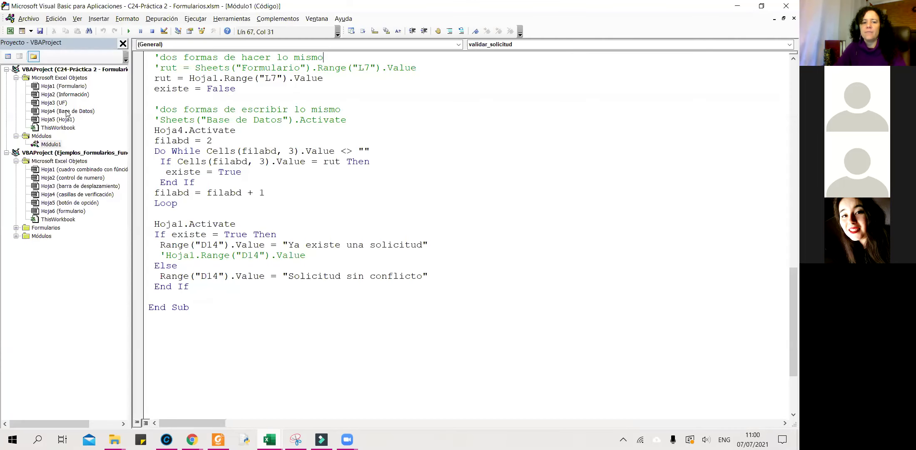
pyautogui.click(11, 31)
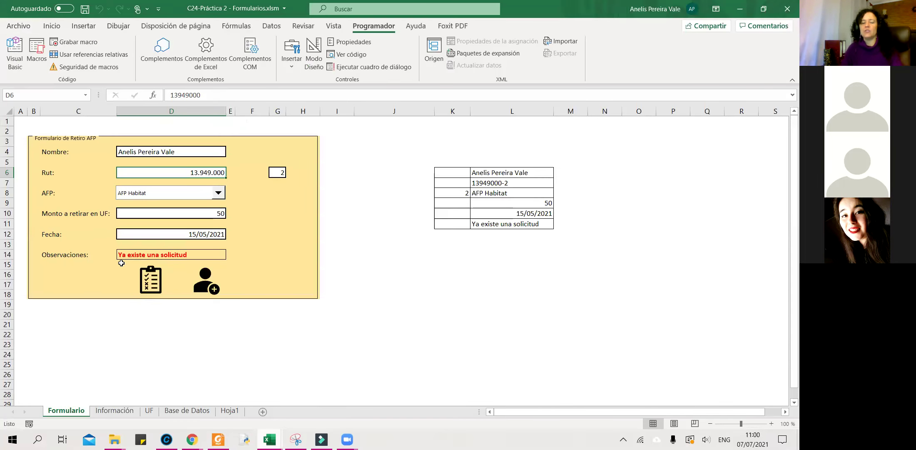
pyautogui.click(114, 410)
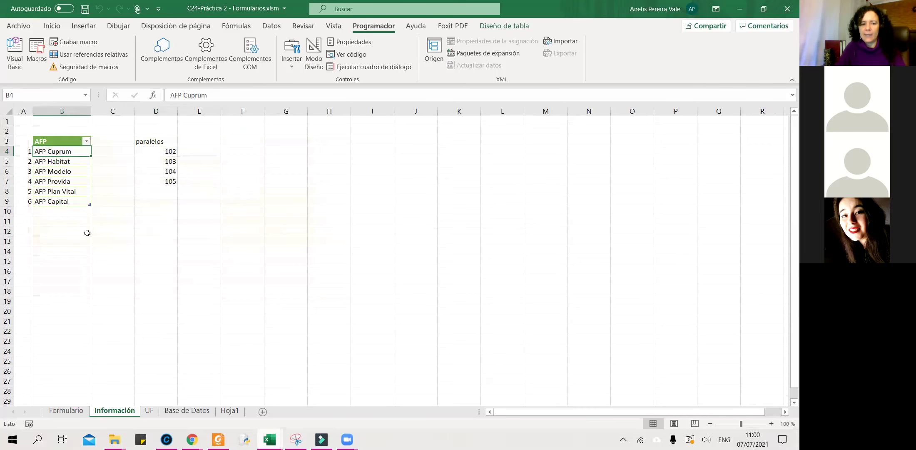
pyautogui.click(286, 291)
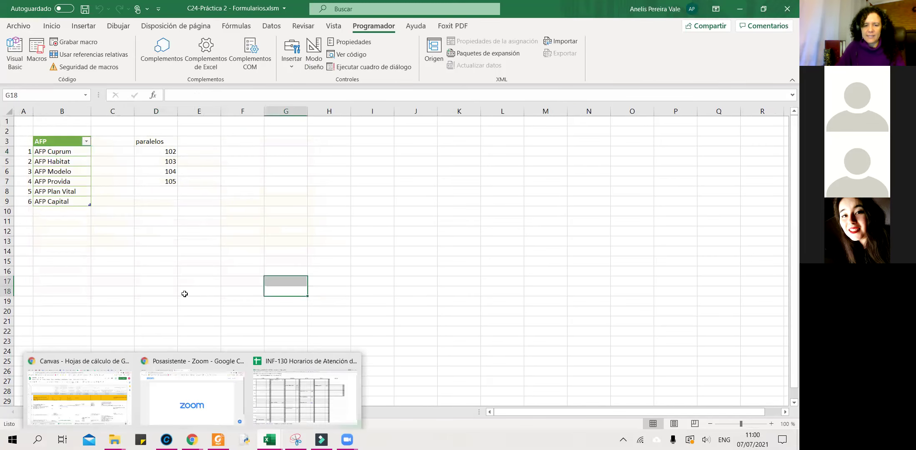
# Examine the request records on the Base de Datos sheet, from the Nombre to the Fecha columns plus the processing columns
pyautogui.click(187, 411)
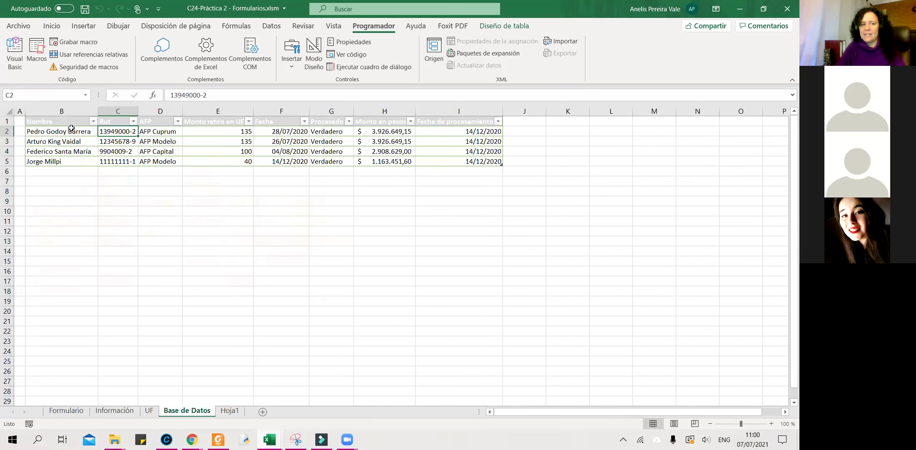
pyautogui.moveTo(48, 132); pyautogui.dragTo(297, 154)
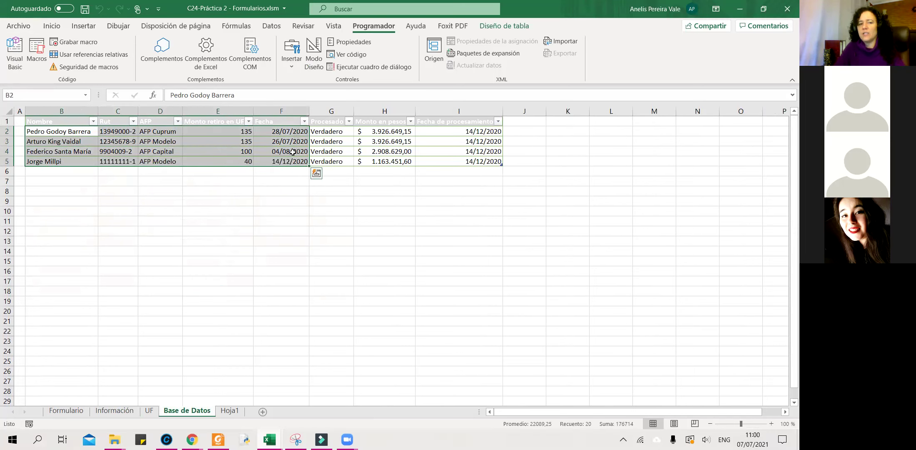
pyautogui.click(297, 154)
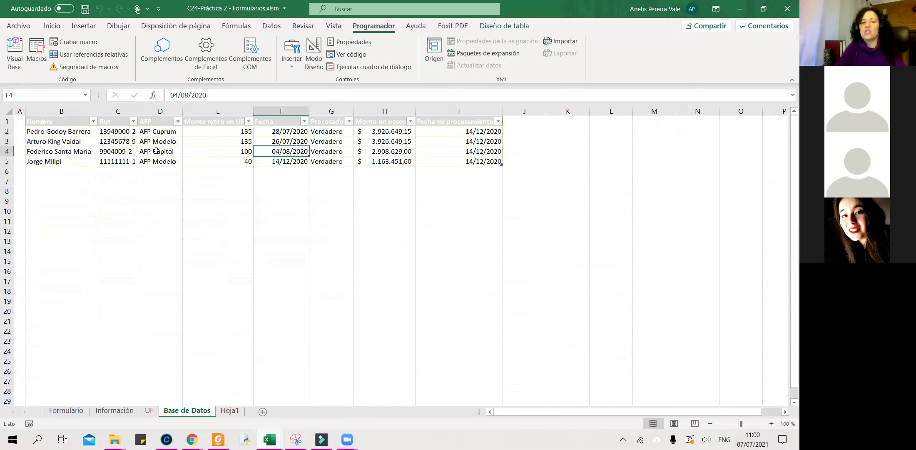
pyautogui.click(42, 131)
pyautogui.click(107, 133)
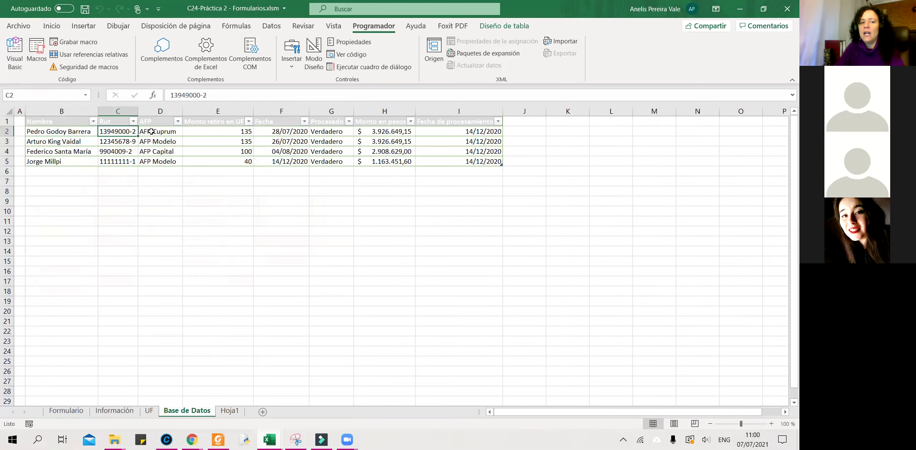
pyautogui.click(151, 131)
pyautogui.click(216, 133)
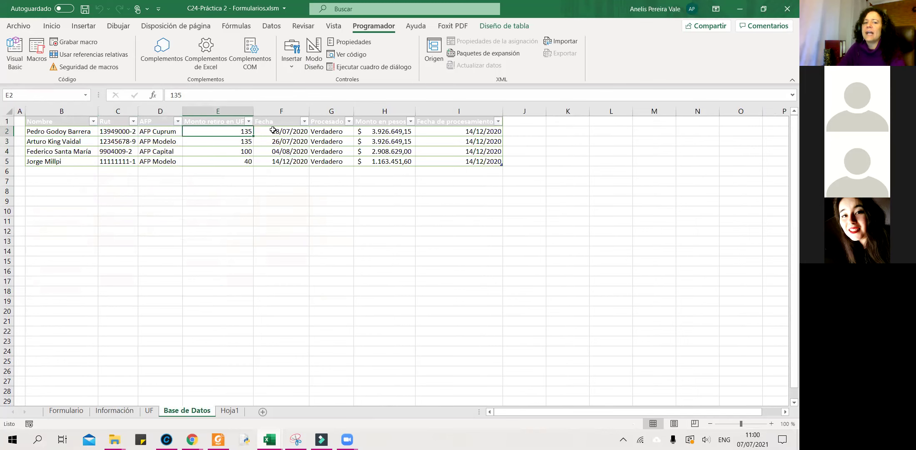
pyautogui.click(273, 131)
pyautogui.moveTo(316, 131); pyautogui.dragTo(318, 163)
# Return to the Formulario sheet and try the AFP drop-down list with AFP Provida and AFP Plan Vital
pyautogui.click(15, 52)
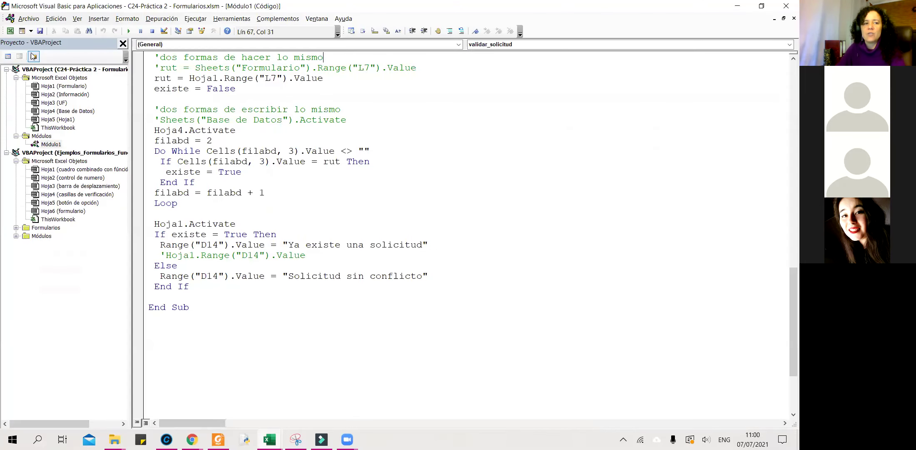
pyautogui.click(11, 31)
pyautogui.click(66, 410)
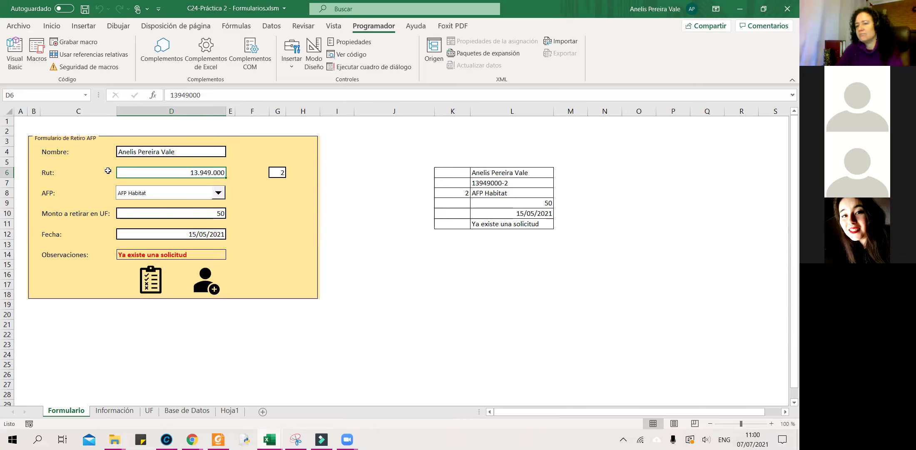
pyautogui.click(217, 193)
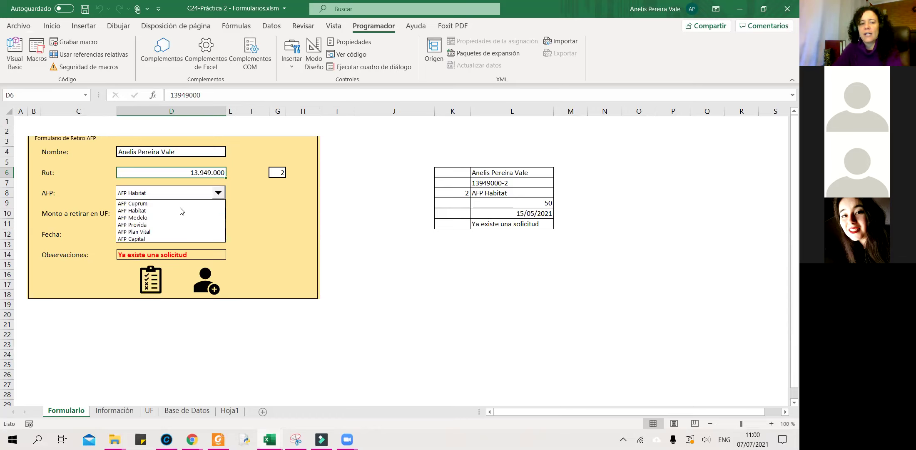
pyautogui.click(148, 225)
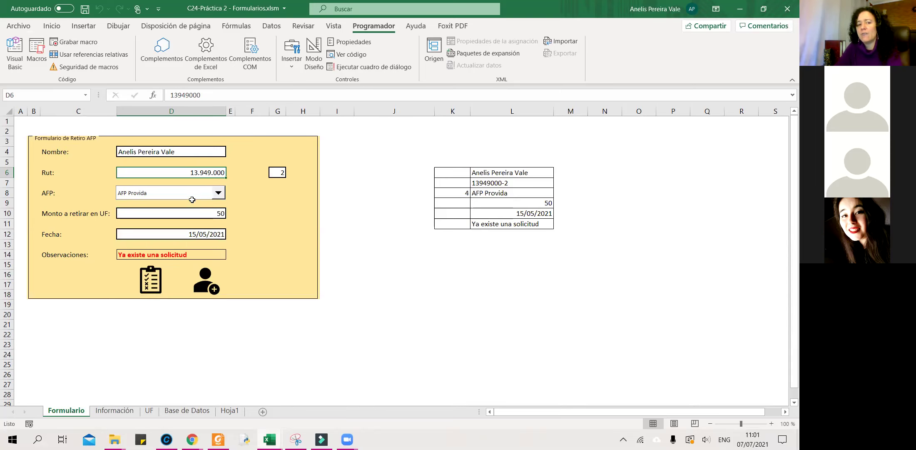
pyautogui.click(219, 193)
pyautogui.click(142, 231)
# View the options of the AFP drop-down list and the form and ActiveX controls available for insertion
pyautogui.click(173, 196)
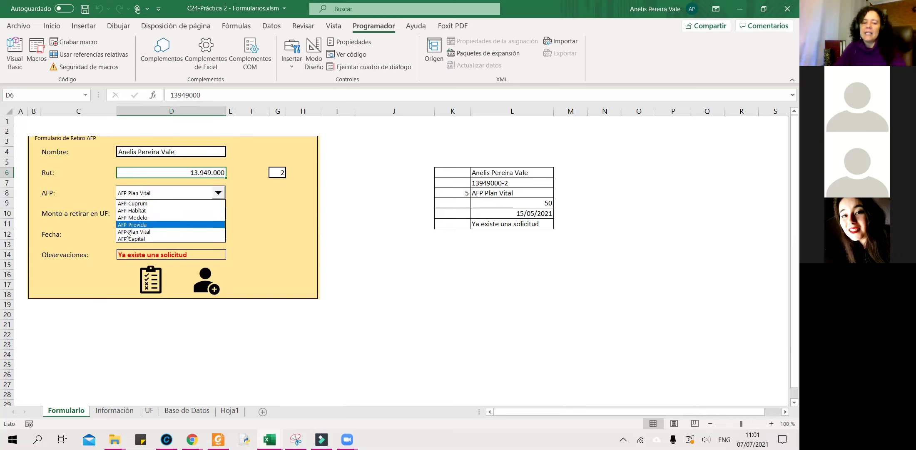
pyautogui.click(200, 349)
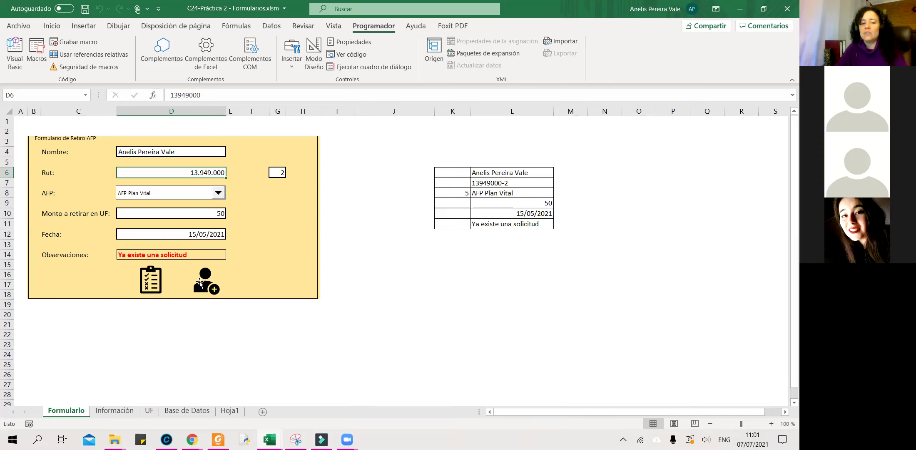
pyautogui.click(293, 62)
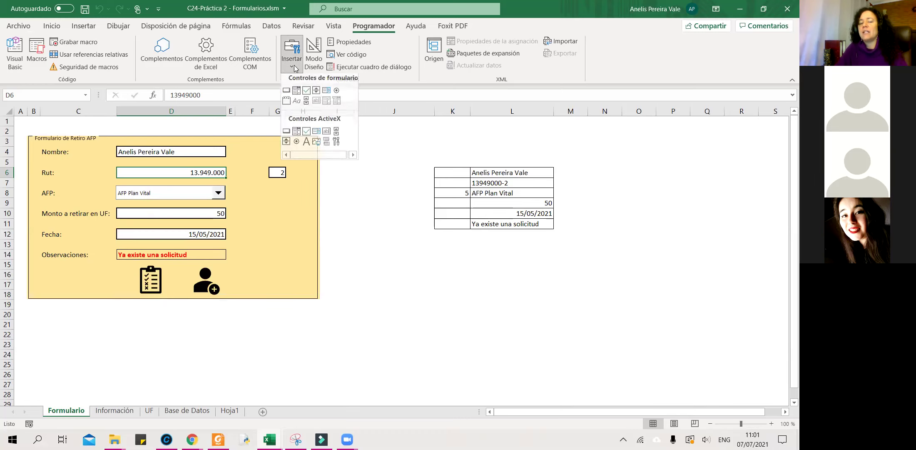
pyautogui.click(321, 241)
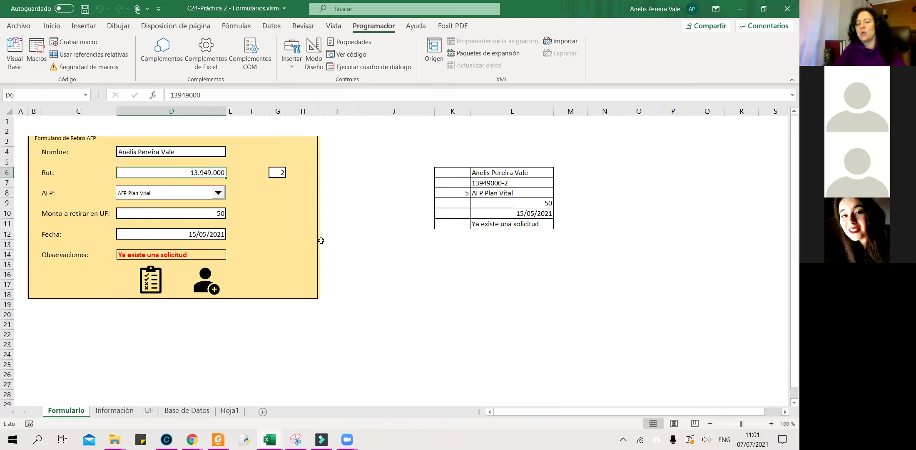
# Examine the helper table K6:L11, checking the name and Rut formulas in L6 and L7 and the linked cell K8
pyautogui.moveTo(436, 172); pyautogui.dragTo(525, 223)
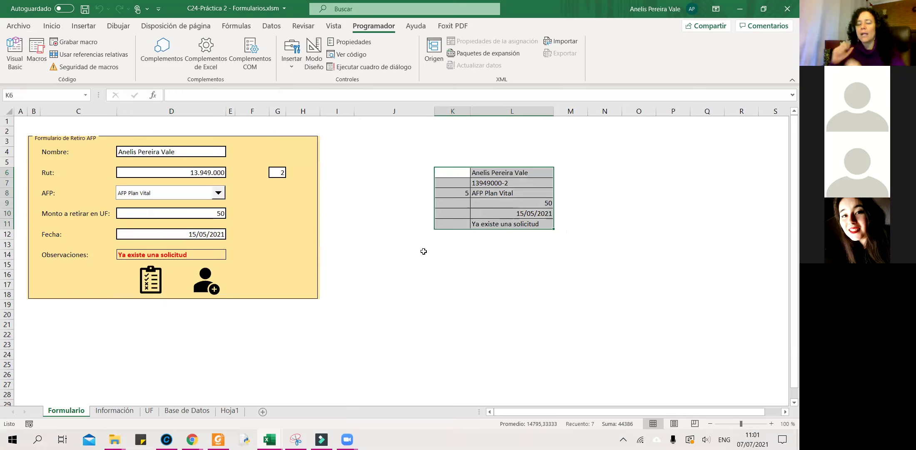
pyautogui.click(473, 192)
pyautogui.click(480, 173)
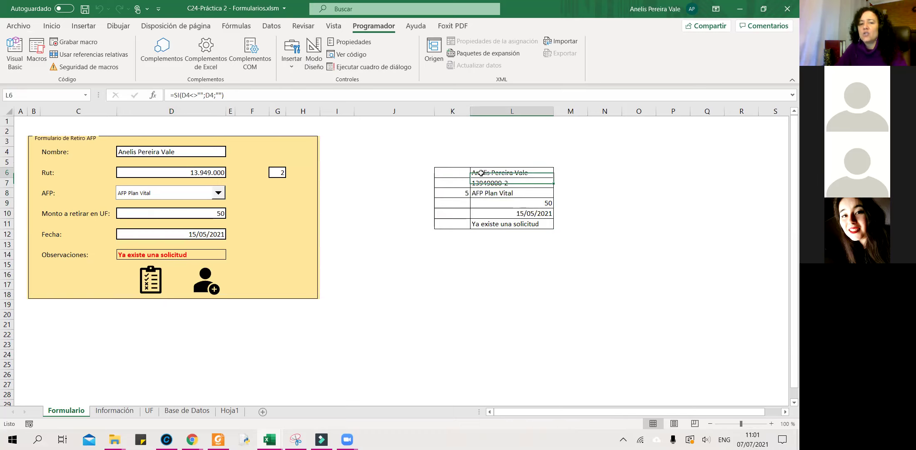
pyautogui.click(177, 154)
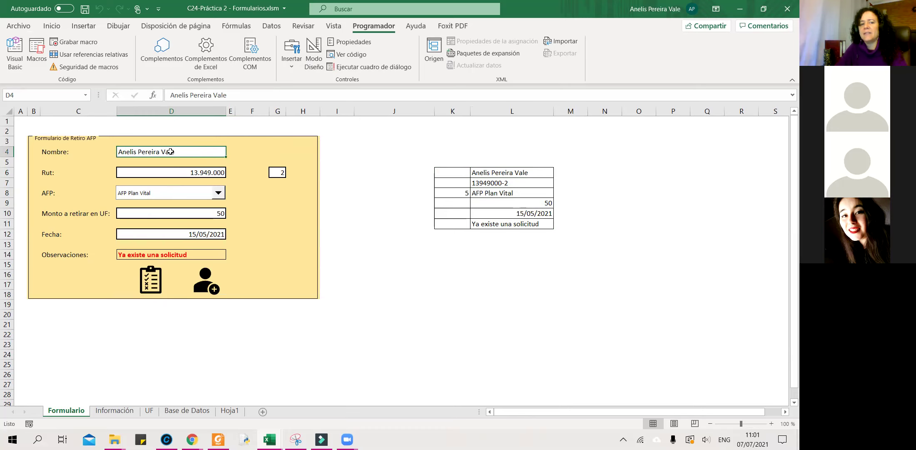
pyautogui.click(503, 171)
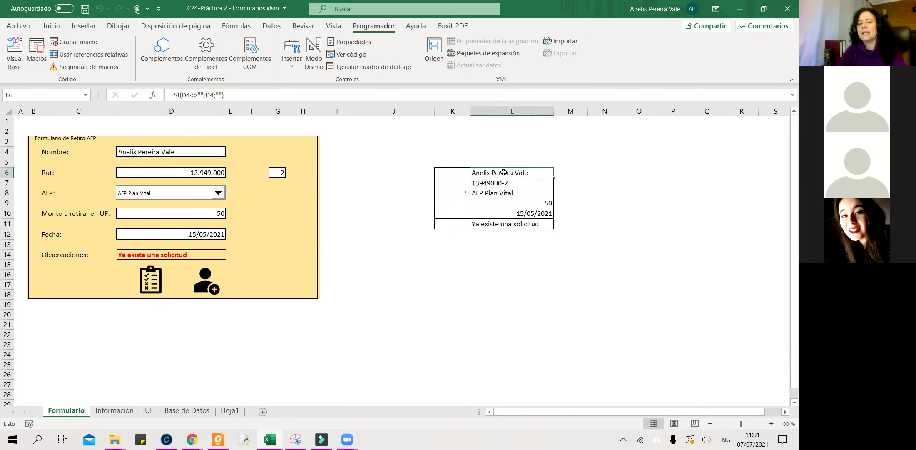
pyautogui.moveTo(199, 174); pyautogui.dragTo(271, 172)
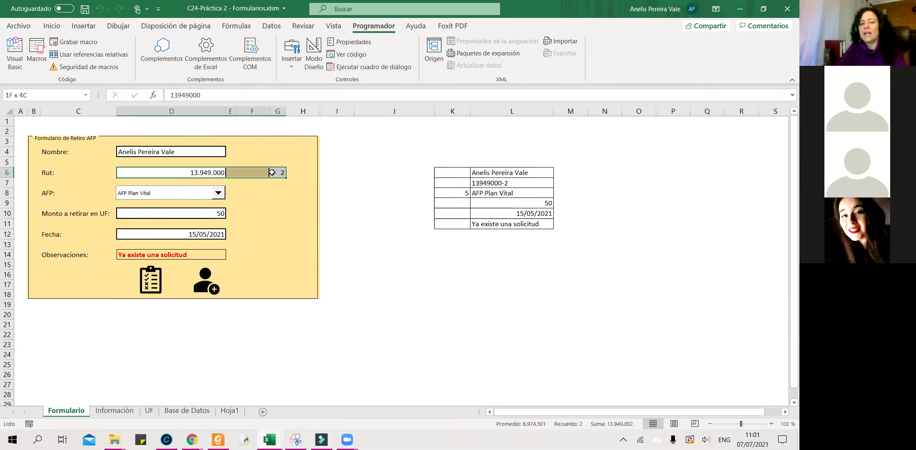
pyautogui.click(497, 183)
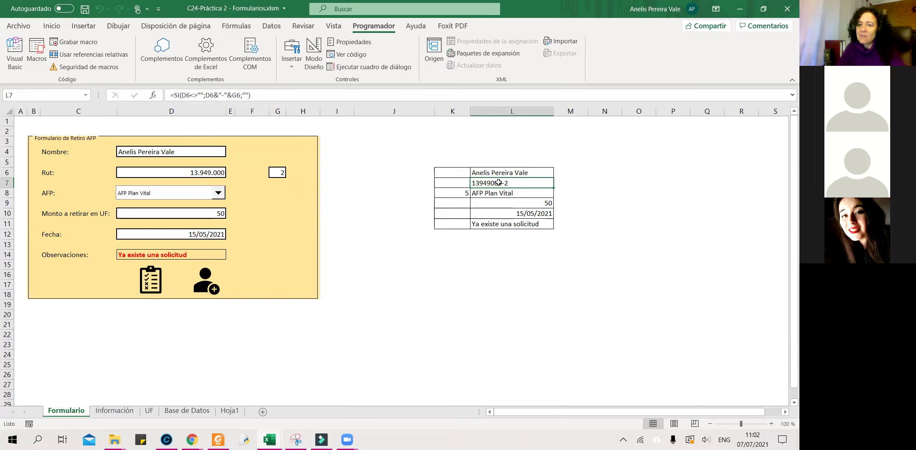
pyautogui.click(454, 192)
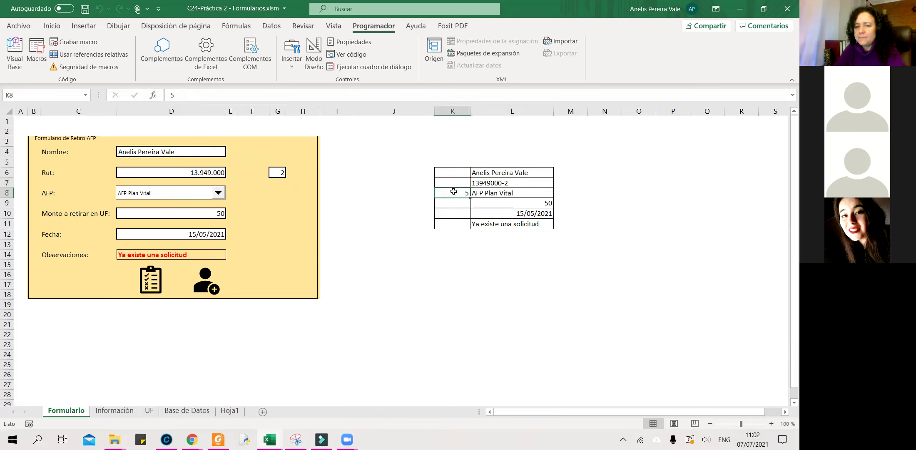
# Test the AFP drop-down list's link to K8 by choosing AFP Provida and AFP Habitat, ending on AFP Modelo
pyautogui.click(218, 193)
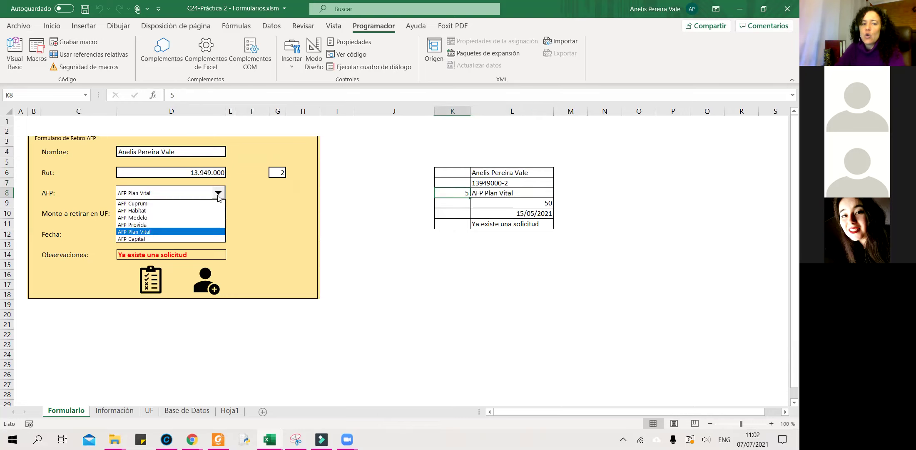
pyautogui.click(185, 225)
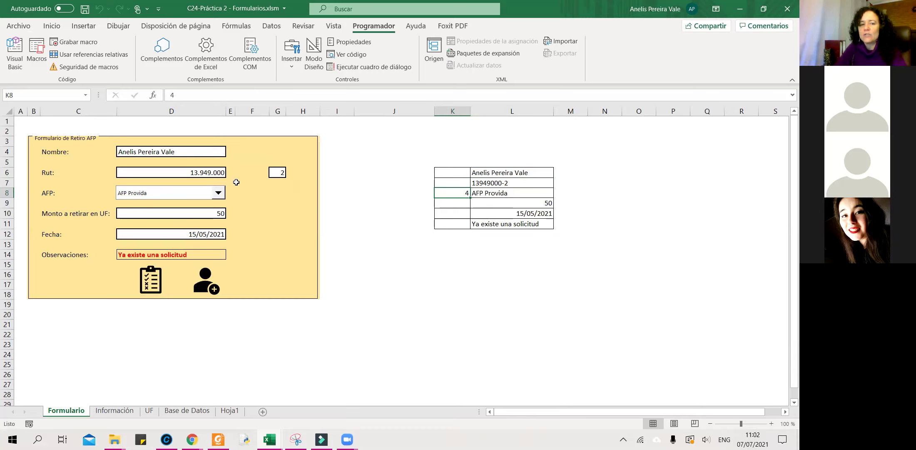
pyautogui.click(217, 192)
pyautogui.click(162, 225)
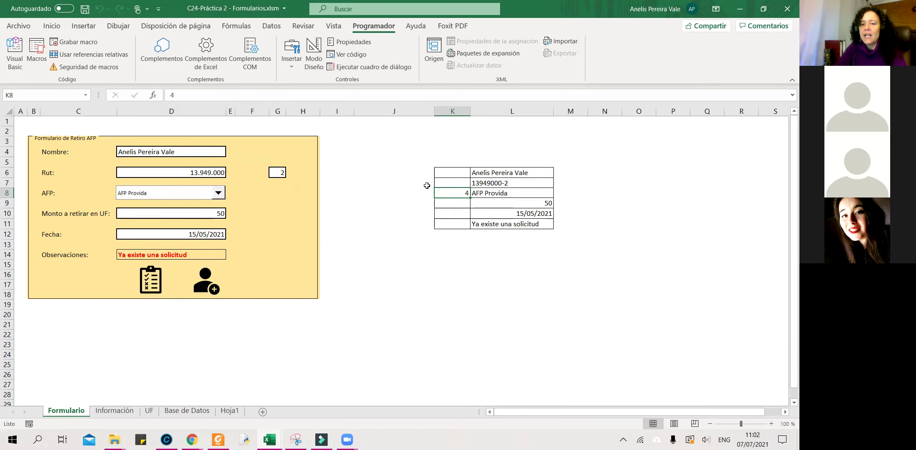
pyautogui.click(187, 199)
pyautogui.click(166, 214)
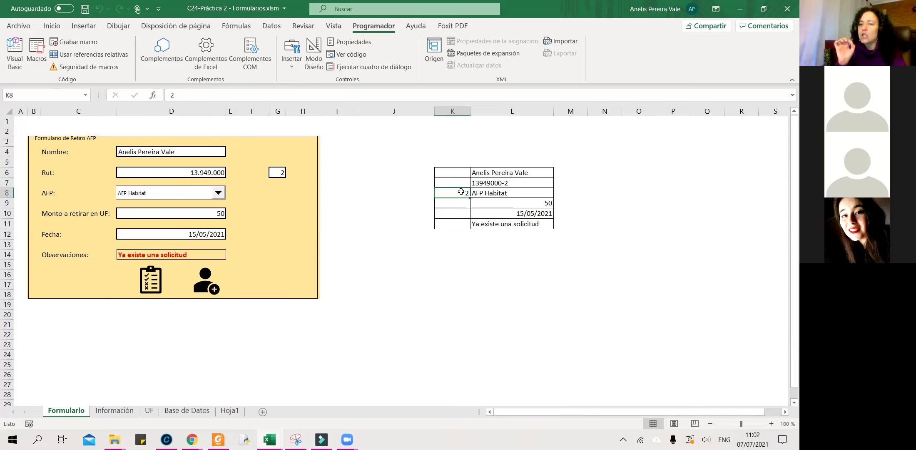
pyautogui.click(221, 195)
pyautogui.click(155, 217)
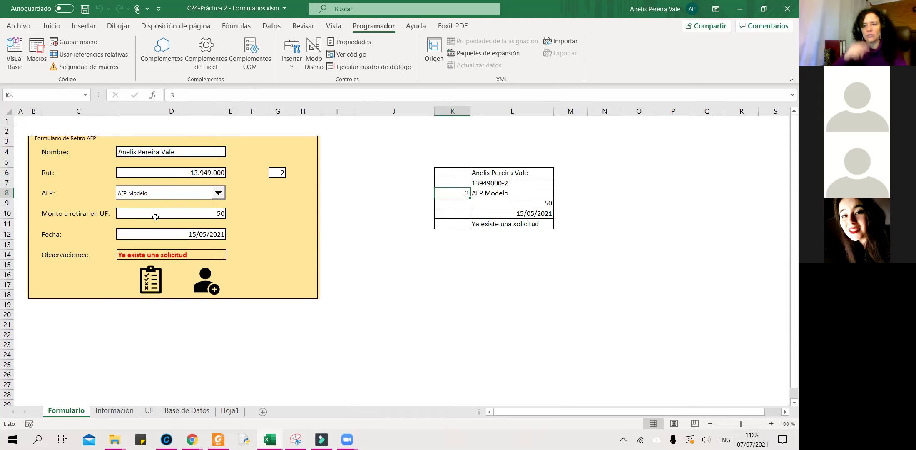
# Open the AFP drop-down list's control format and select Información!$B$4:$B$9 again as its input range
pyautogui.rightClick(150, 193)
pyautogui.click(183, 295)
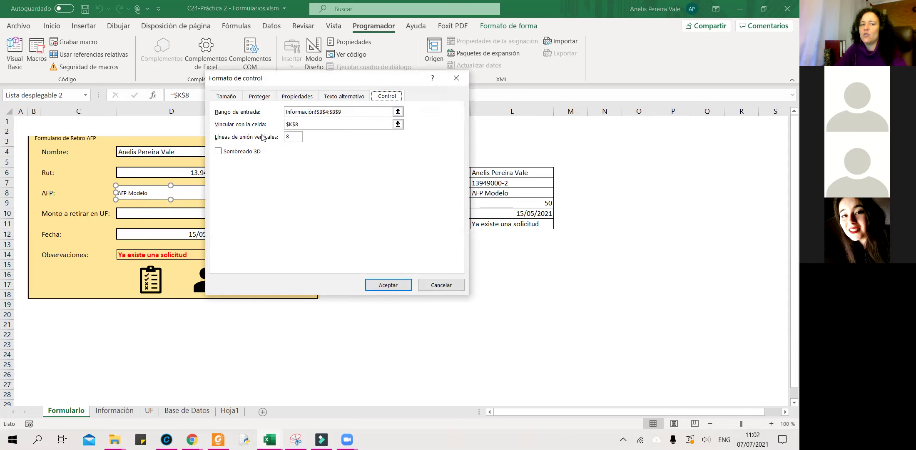
pyautogui.click(397, 111)
pyautogui.moveTo(67, 154); pyautogui.dragTo(61, 200)
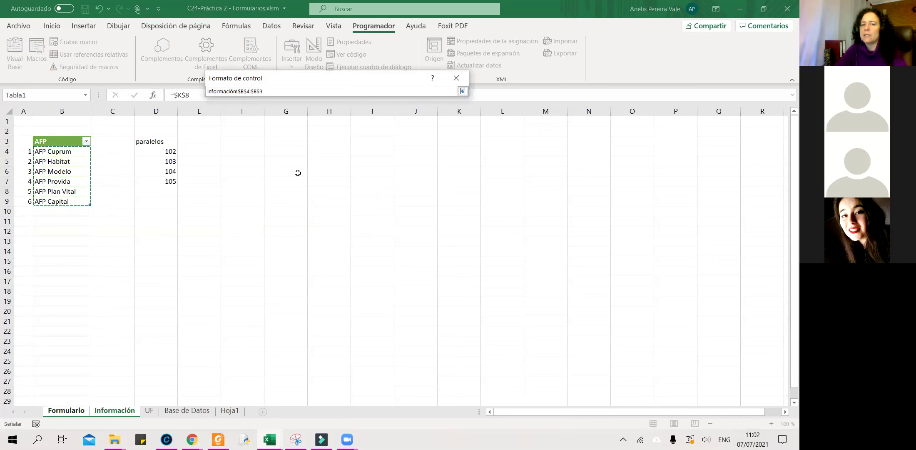
pyautogui.click(462, 91)
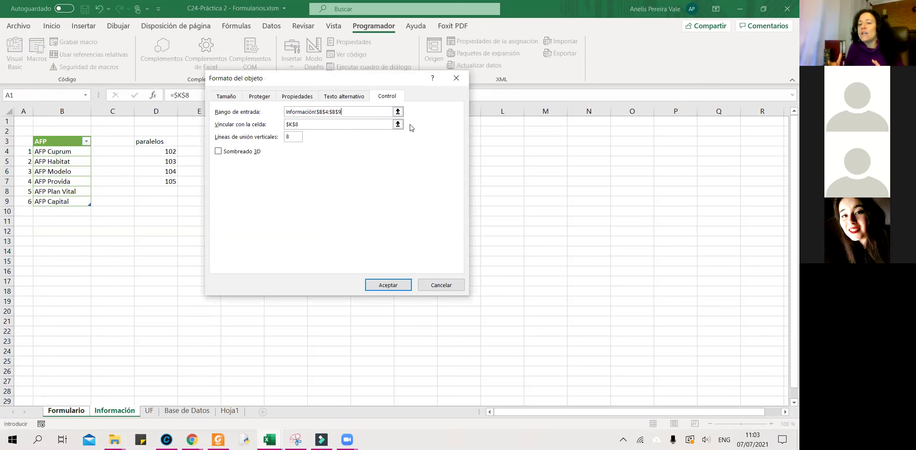
# Pick $K$8 again as the AFP drop-down list's linked cell and apply the control format
pyautogui.click(398, 125)
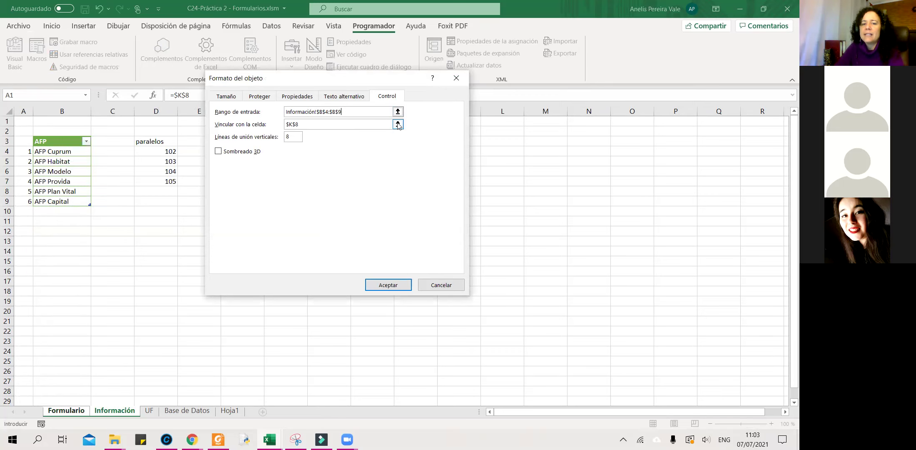
pyautogui.click(454, 192)
pyautogui.click(462, 91)
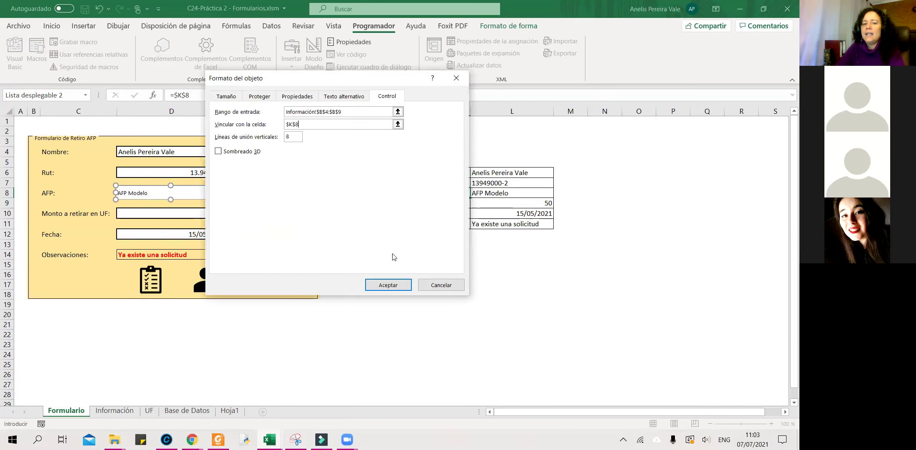
pyautogui.click(387, 283)
# Select the linked cell K8 and choose AFP Habitat in the form's AFP drop-down list
pyautogui.click(435, 259)
pyautogui.click(458, 193)
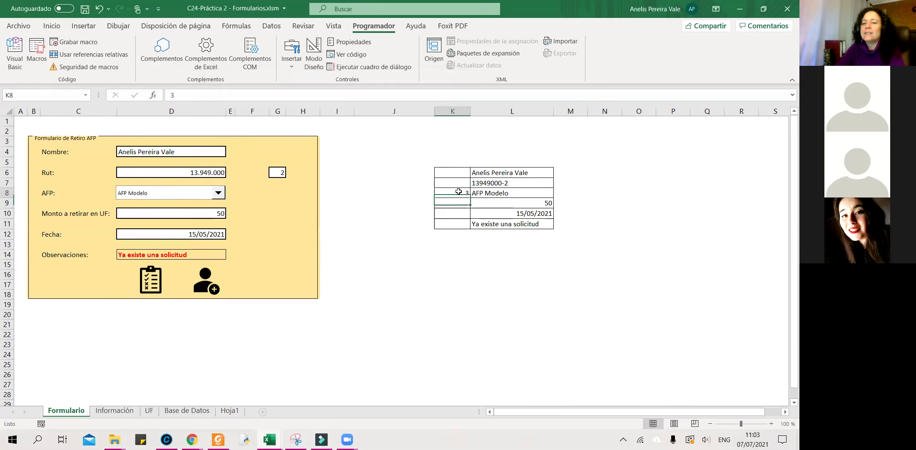
pyautogui.click(217, 200)
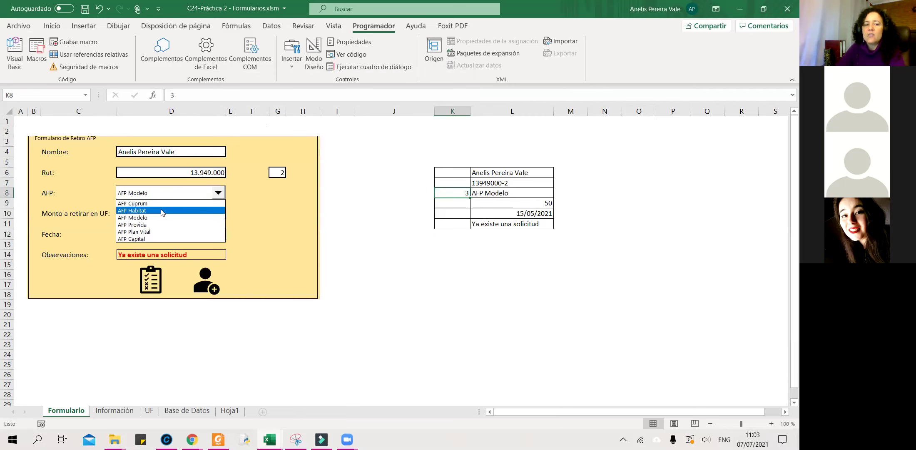
pyautogui.click(162, 211)
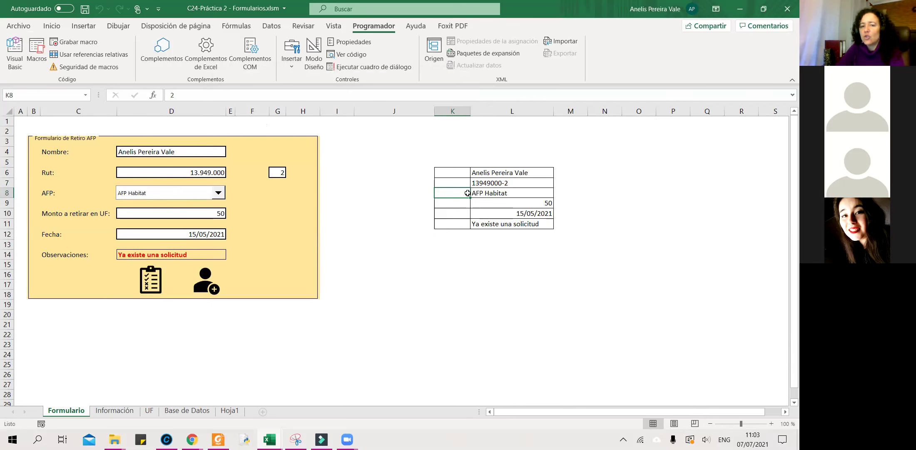
# Locate AFP Habitat in the AFP table on the Información sheet, checking its position number in row 5
pyautogui.click(130, 414)
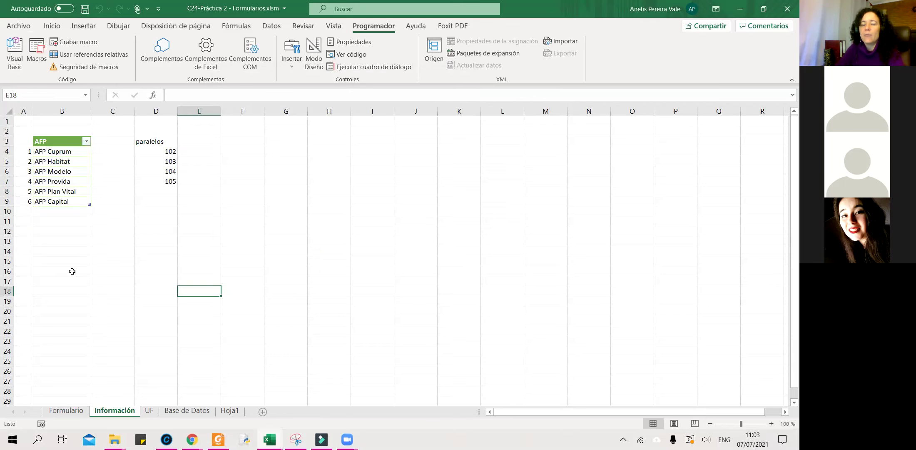
pyautogui.click(61, 162)
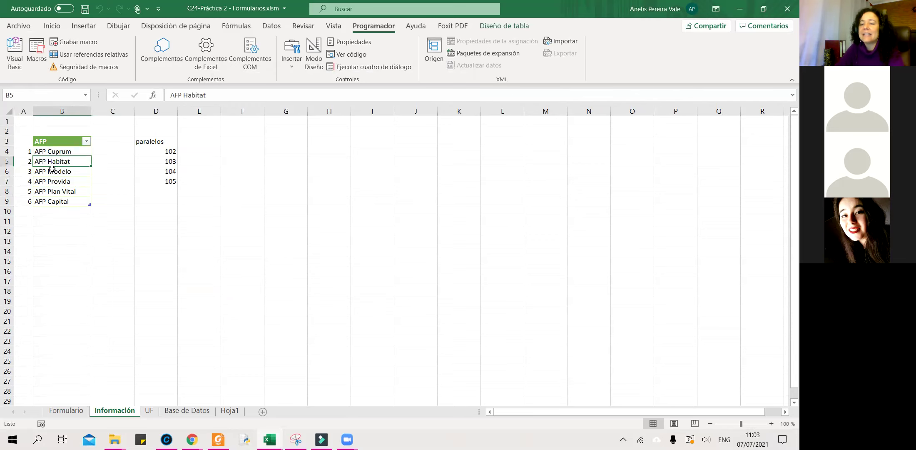
pyautogui.click(7, 161)
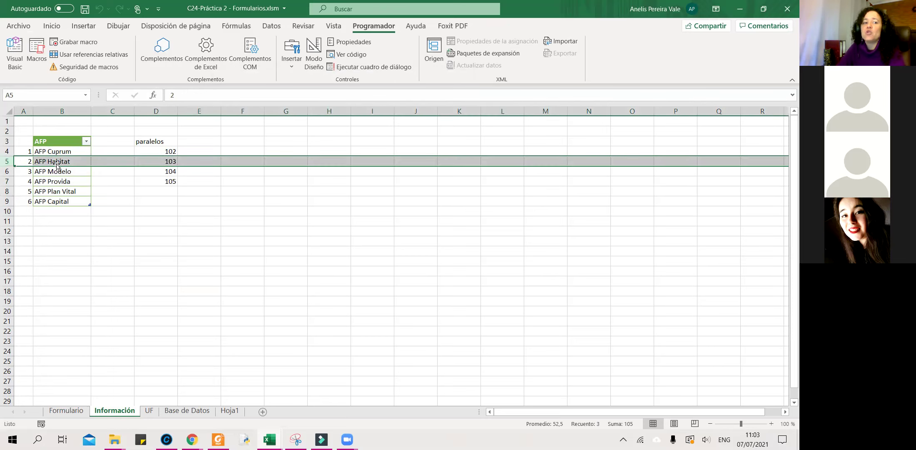
pyautogui.click(56, 162)
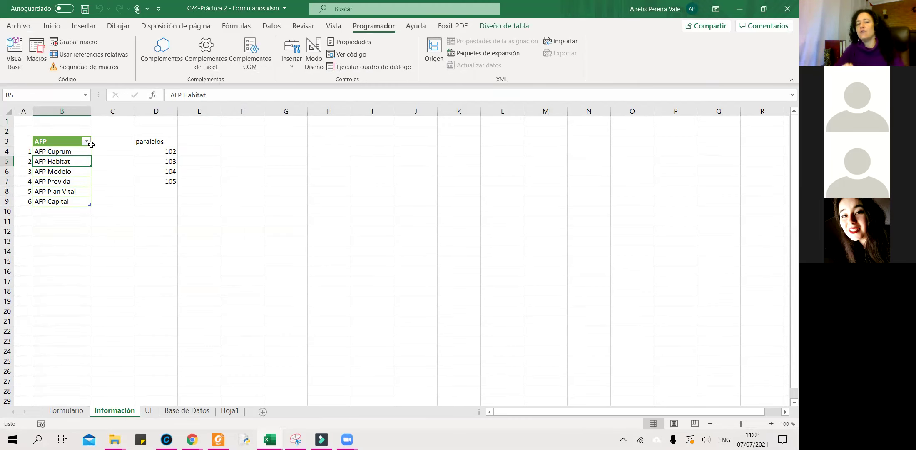
# Insert a check box form control around cell H5 of the Información sheet
pyautogui.click(291, 70)
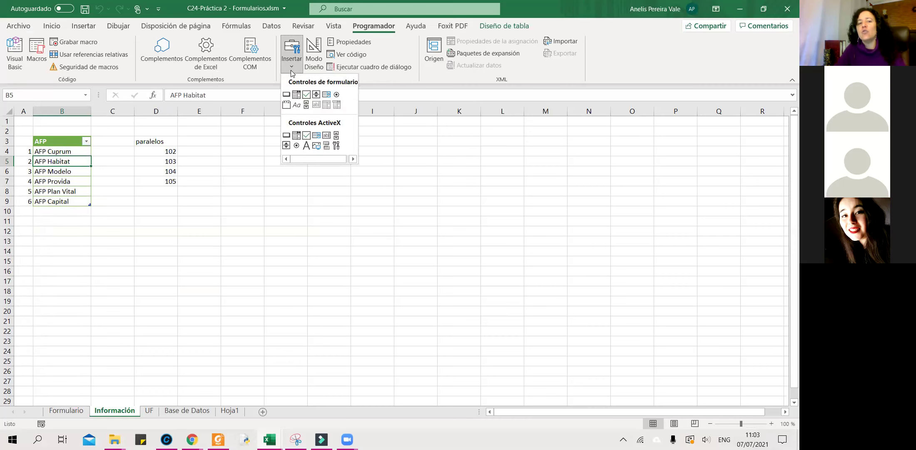
pyautogui.click(306, 104)
pyautogui.click(317, 156)
pyautogui.click(325, 189)
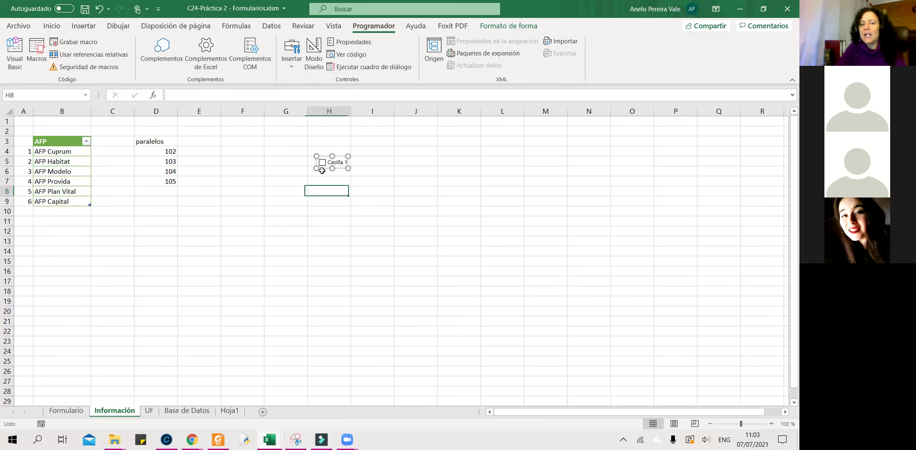
# Link the new check box to cell $J$5 through its control format and deselect it
pyautogui.rightClick(325, 162)
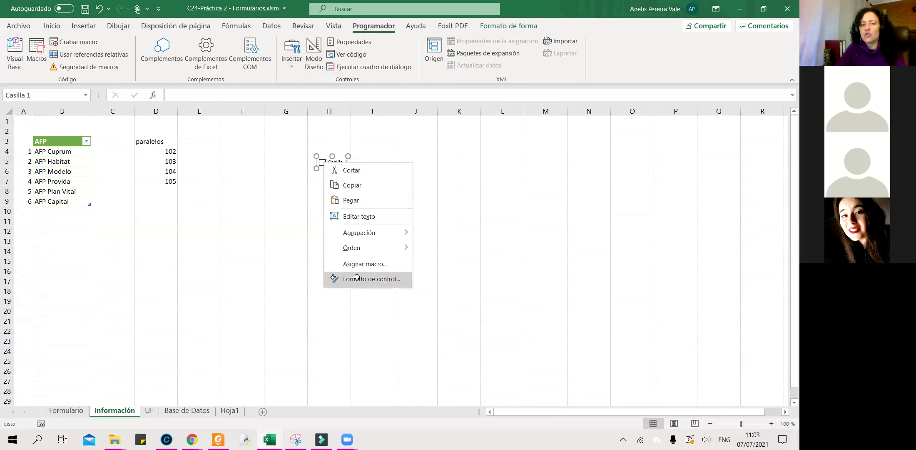
pyautogui.click(357, 279)
pyautogui.click(366, 159)
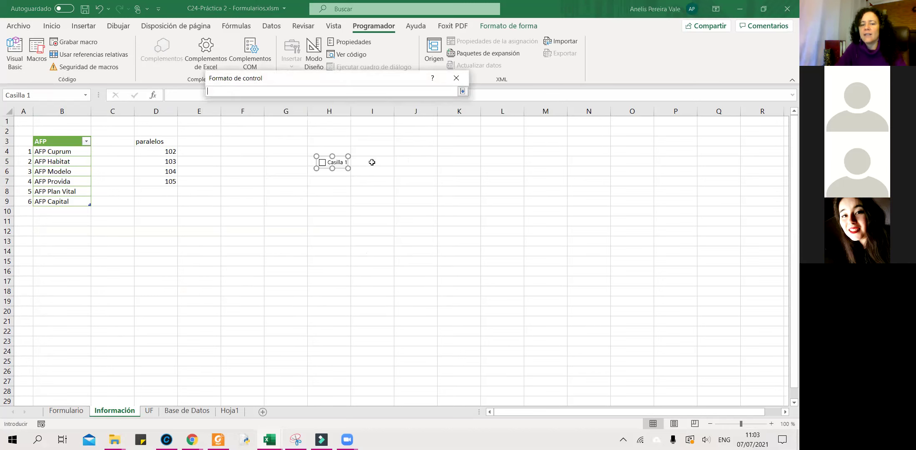
pyautogui.click(410, 160)
pyautogui.click(463, 92)
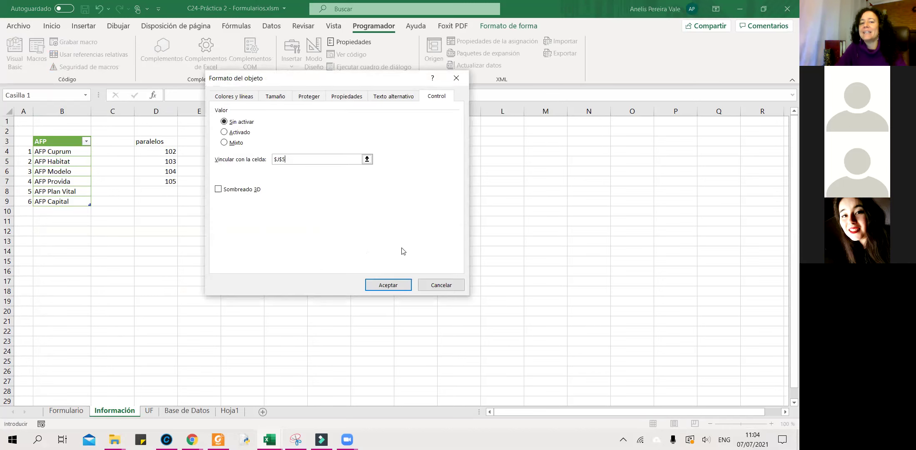
pyautogui.click(385, 283)
pyautogui.click(389, 238)
# Test the check box by ticking and clearing it, and select its linked cell J5
pyautogui.click(322, 161)
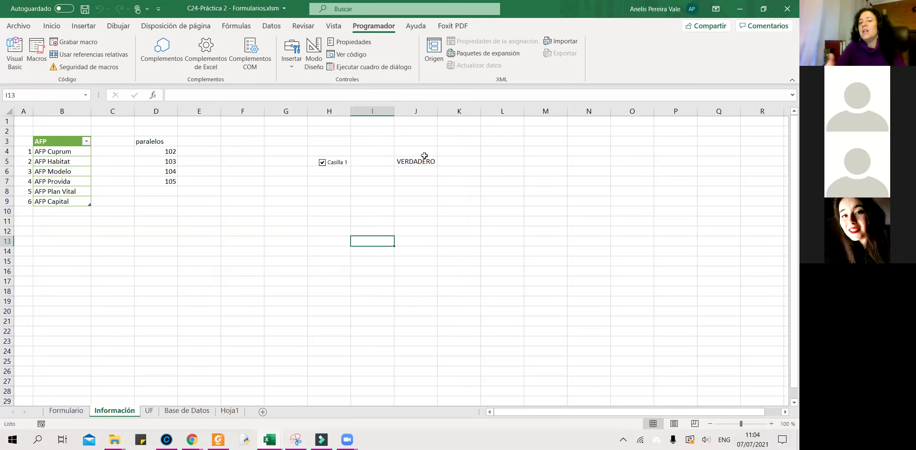
pyautogui.click(322, 162)
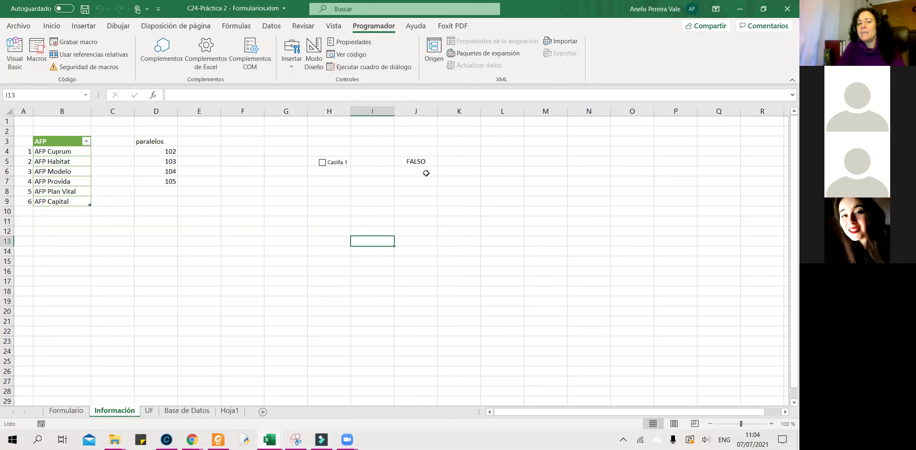
pyautogui.click(415, 162)
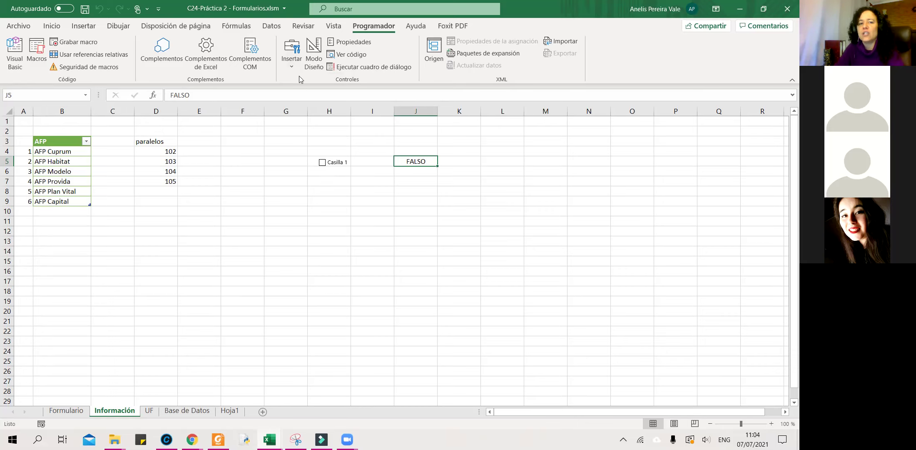
# Insert an option button form control below the check box, around cells H9:I9
pyautogui.click(294, 67)
pyautogui.click(336, 89)
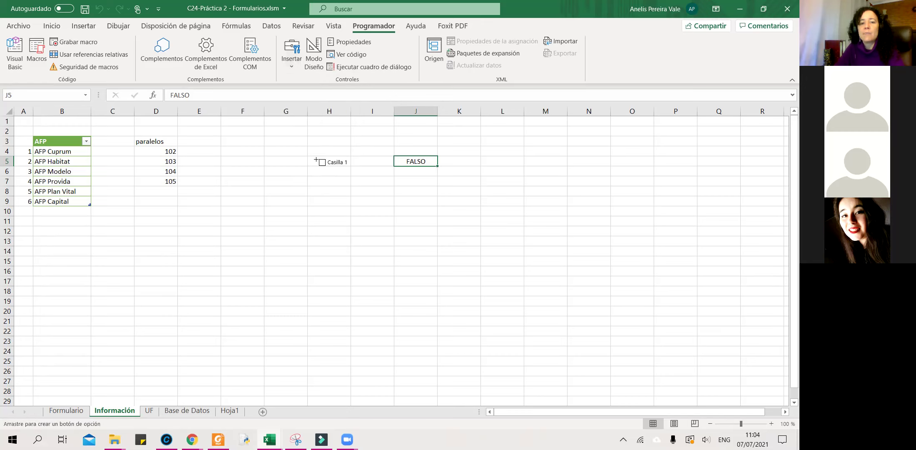
pyautogui.click(327, 196)
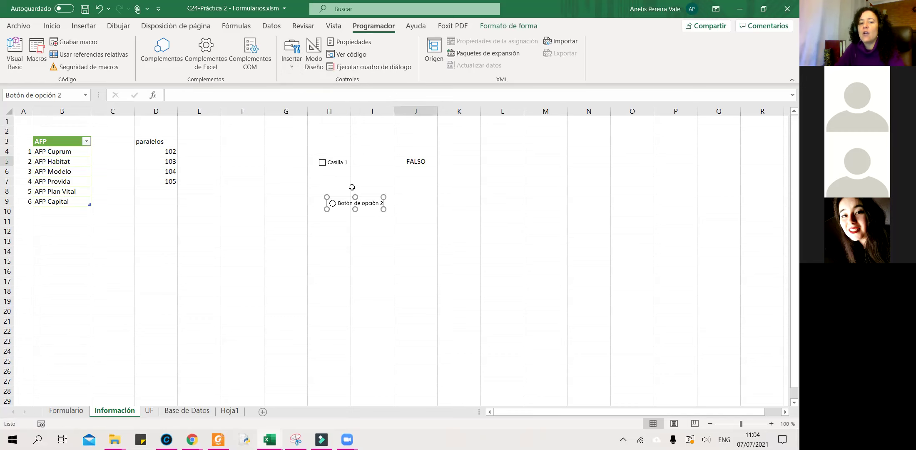
pyautogui.click(327, 260)
# Link the option button to cell $J$9 through its control format and switch the option on
pyautogui.rightClick(335, 205)
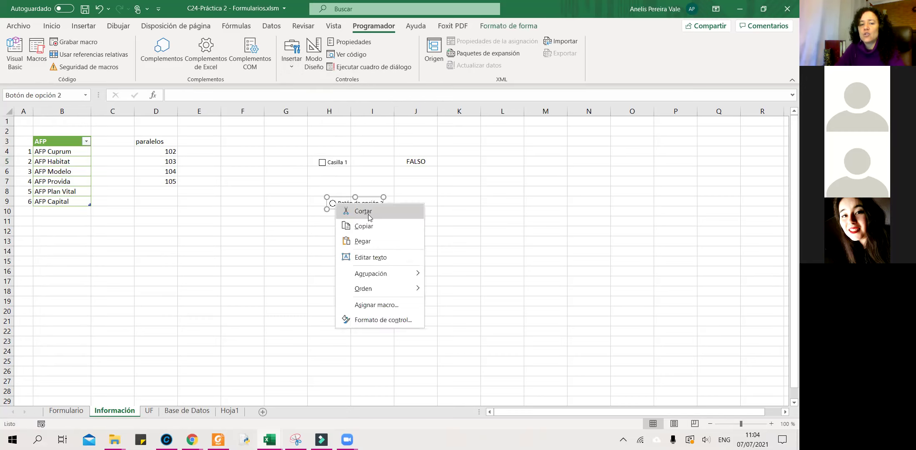
pyautogui.click(375, 319)
pyautogui.click(367, 159)
pyautogui.click(418, 200)
pyautogui.click(462, 91)
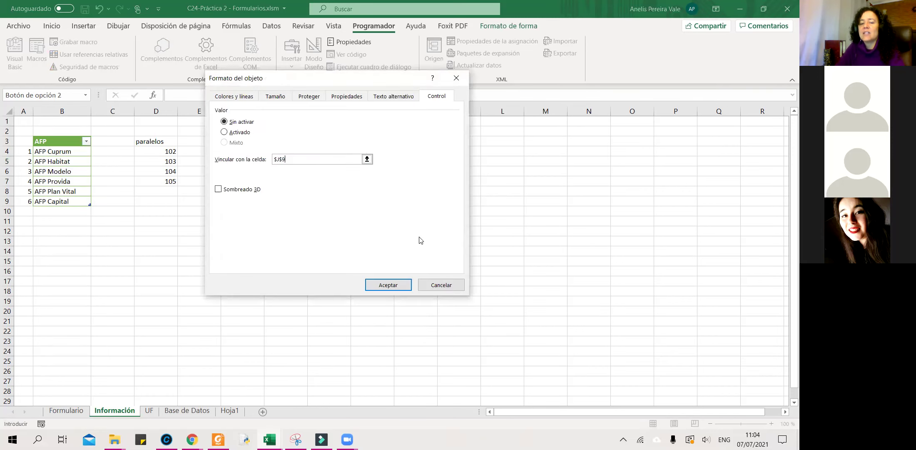
pyautogui.click(366, 287)
pyautogui.click(365, 287)
pyautogui.click(333, 203)
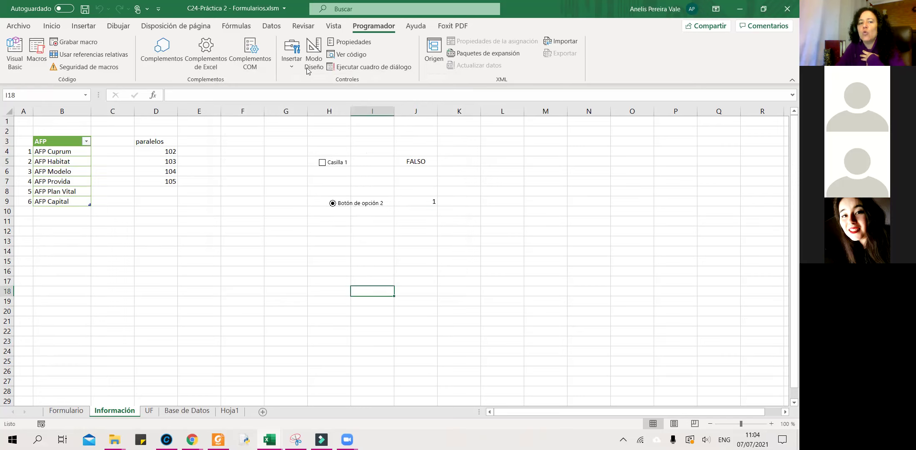
# Insert a second option button and place it directly beneath the first one
pyautogui.click(291, 56)
pyautogui.click(336, 94)
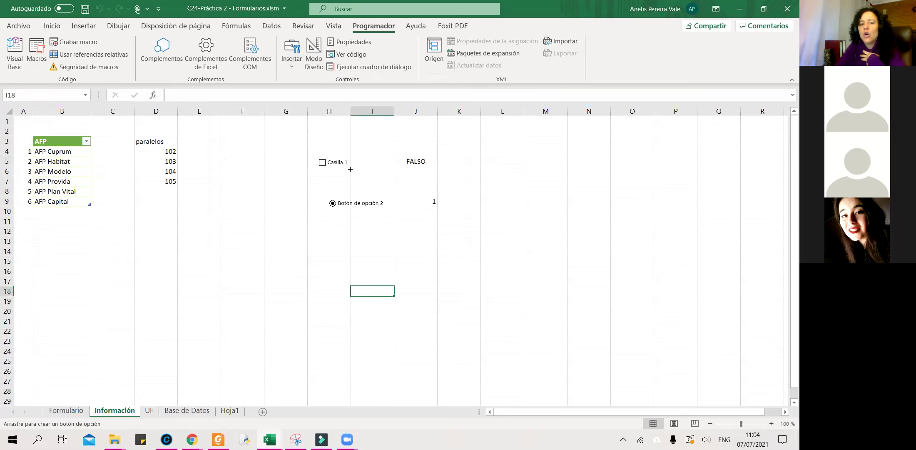
pyautogui.click(332, 219)
pyautogui.moveTo(343, 218); pyautogui.dragTo(340, 209)
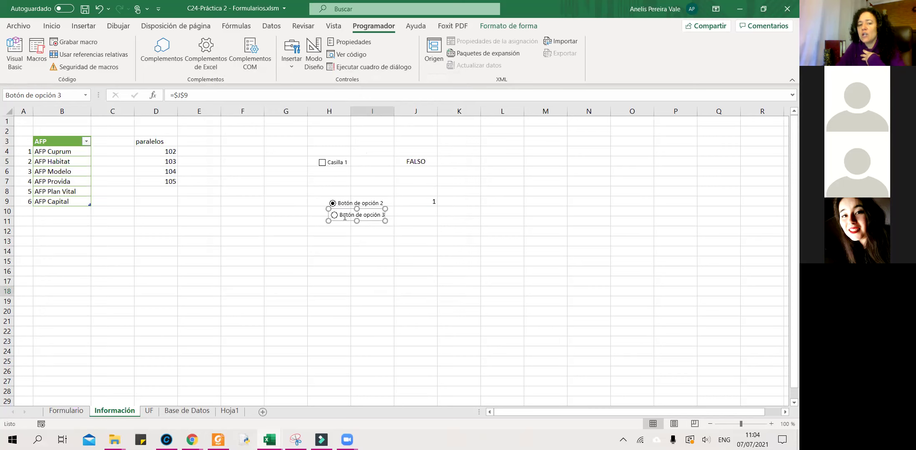
pyautogui.click(371, 181)
# Check the second option button's cell link without changing it, and test that option with cell J9 selected
pyautogui.rightClick(349, 214)
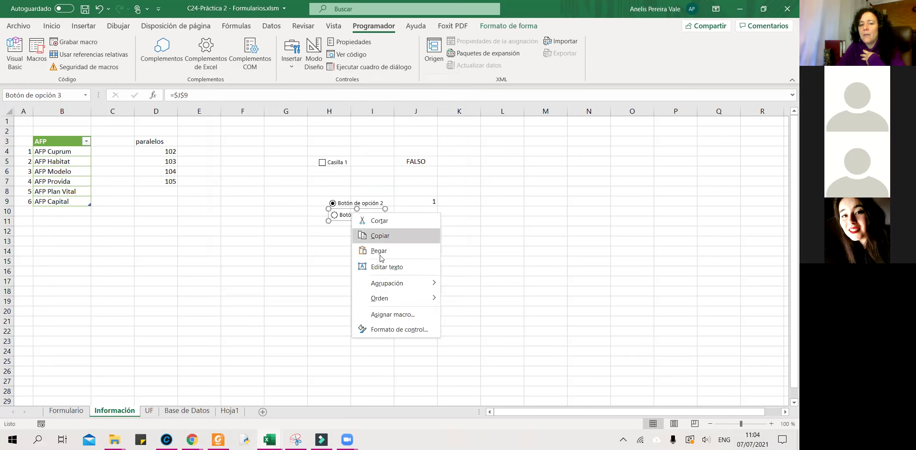
pyautogui.click(378, 329)
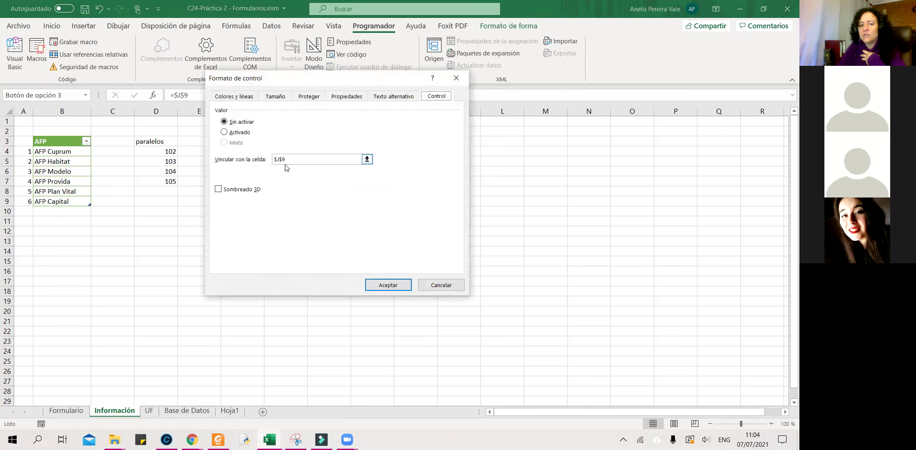
pyautogui.click(425, 285)
pyautogui.click(422, 205)
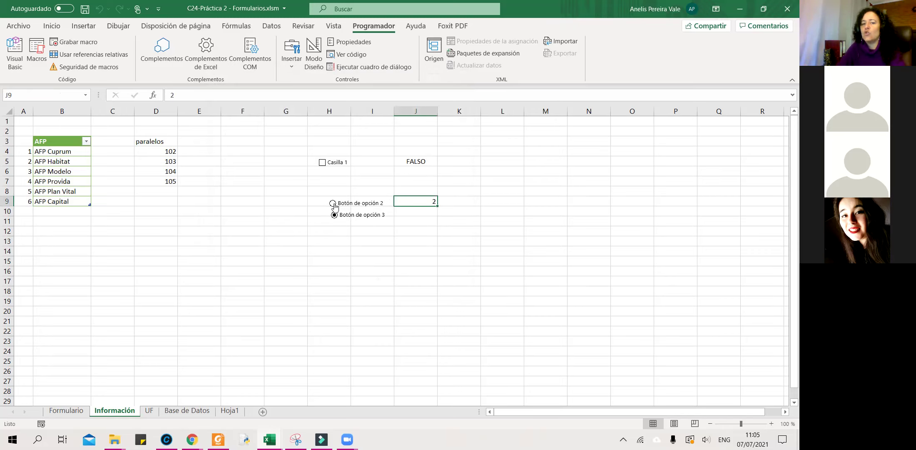
pyautogui.click(335, 215)
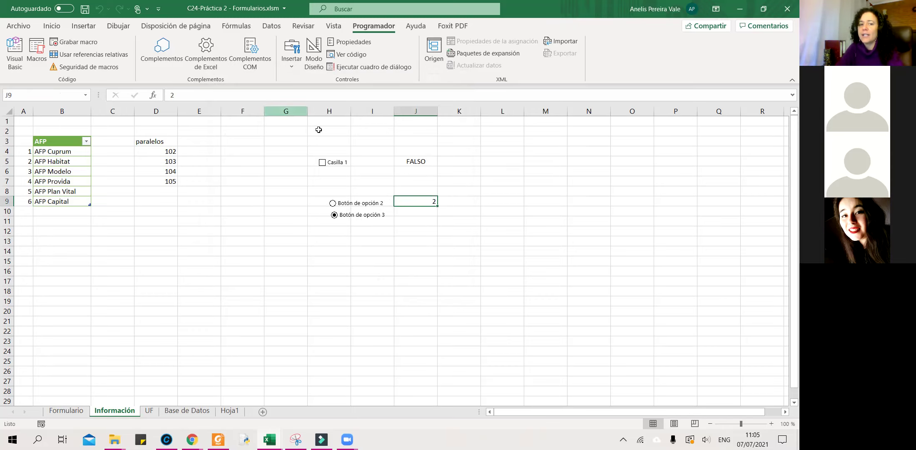
# Insert a second check box form control and align it directly beneath the first check box
pyautogui.click(290, 65)
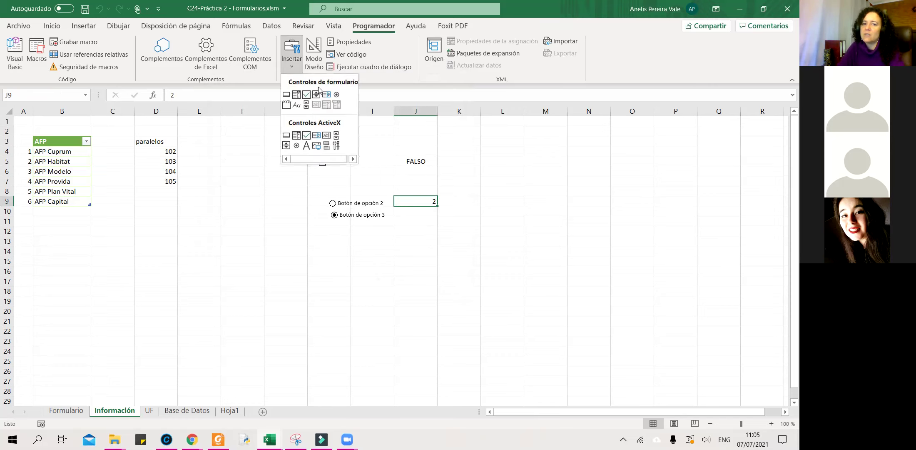
pyautogui.click(307, 95)
pyautogui.click(322, 172)
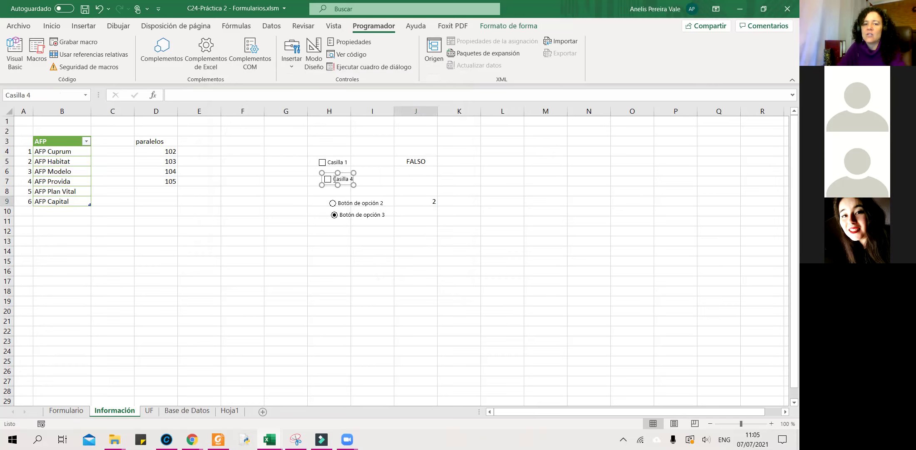
pyautogui.moveTo(328, 177); pyautogui.dragTo(323, 165)
# Link the second check box to cell $J$6 through its control format and deselect the control
pyautogui.rightClick(332, 173)
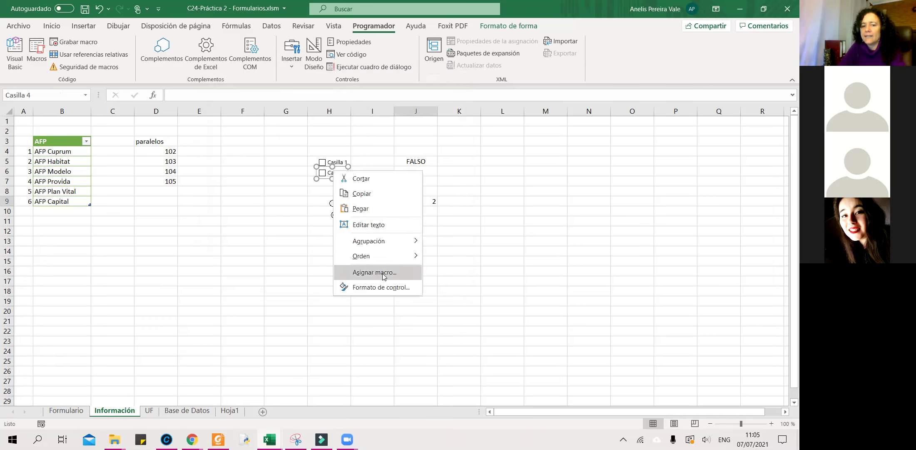
pyautogui.click(374, 281)
pyautogui.click(368, 157)
pyautogui.click(416, 170)
pyautogui.click(463, 91)
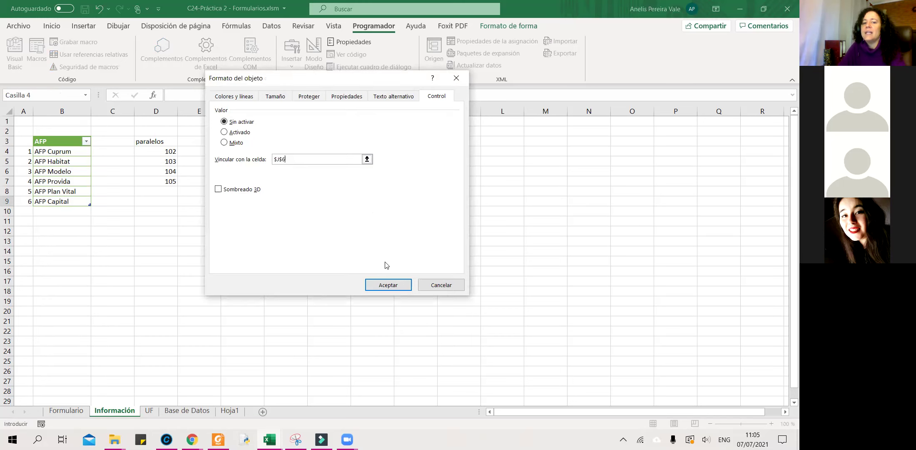
pyautogui.click(383, 286)
pyautogui.moveTo(348, 300); pyautogui.dragTo(368, 290)
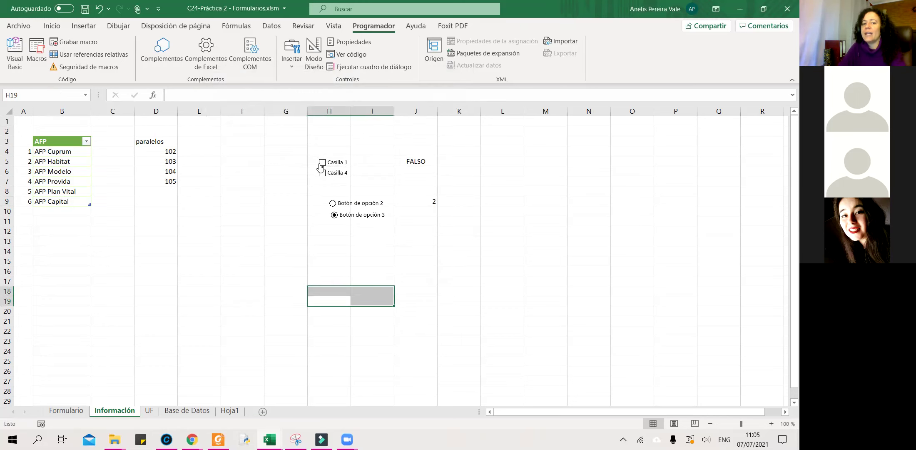
# Test both check boxes on and off, leaving them ticked, and try the option buttons, leaving the second option selected
pyautogui.click(321, 162)
pyautogui.click(322, 173)
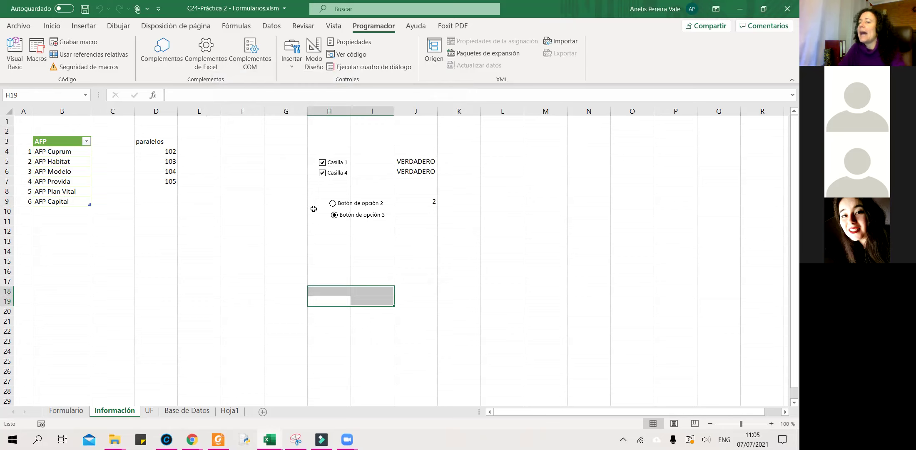
pyautogui.click(322, 162)
pyautogui.click(322, 172)
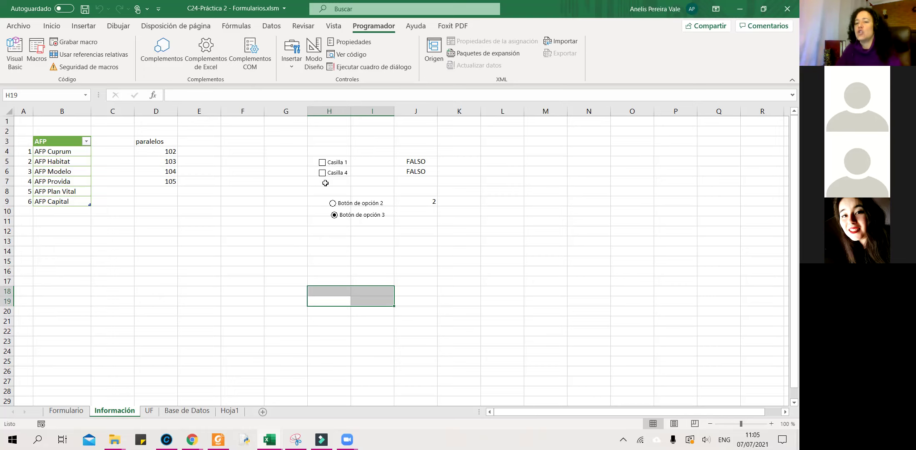
pyautogui.click(322, 162)
pyautogui.click(322, 173)
pyautogui.click(333, 203)
pyautogui.click(339, 231)
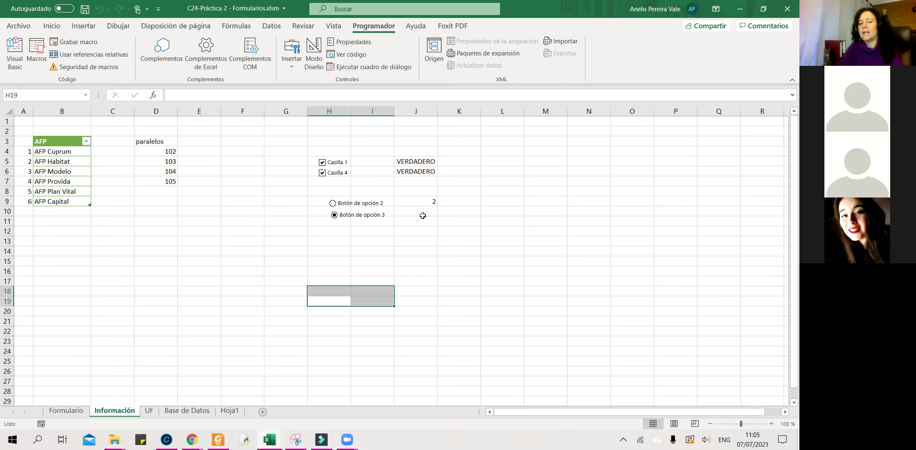
# Examine linked cells J5, J6 and J9 alongside the check boxes and the cell area holding the two option buttons
pyautogui.click(416, 165)
pyautogui.click(414, 170)
pyautogui.click(410, 164)
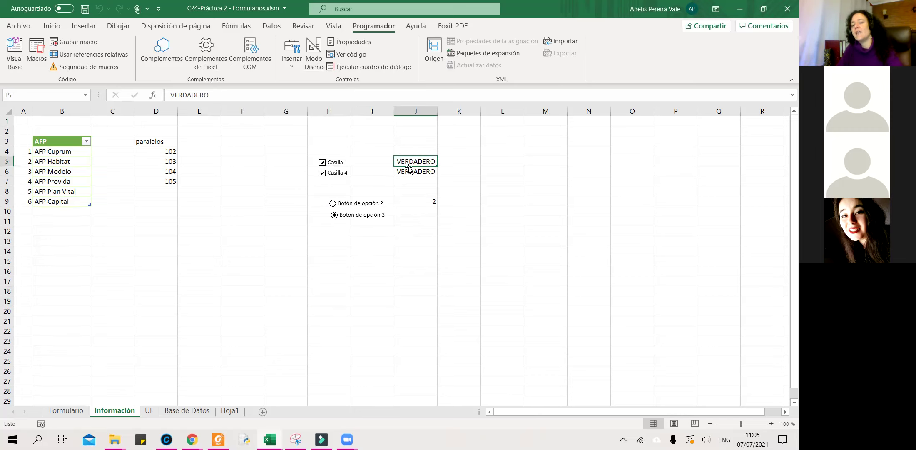
pyautogui.click(425, 200)
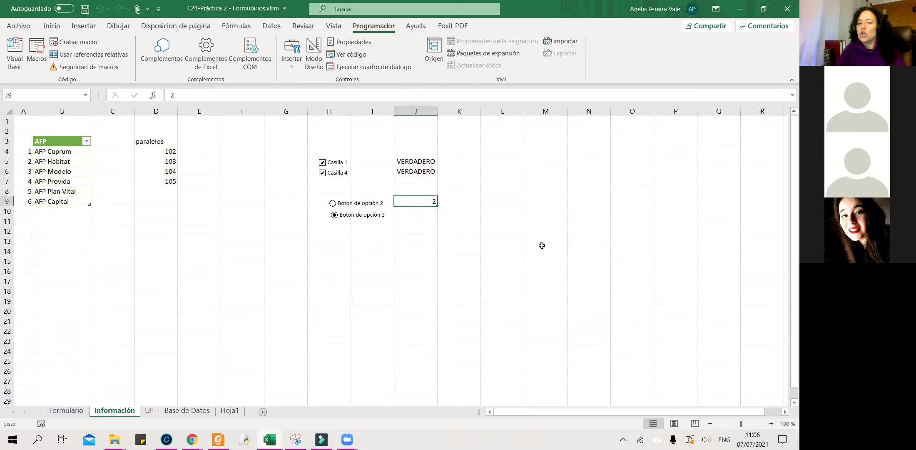
pyautogui.moveTo(322, 191); pyautogui.dragTo(398, 220)
pyautogui.moveTo(276, 149); pyautogui.dragTo(385, 232)
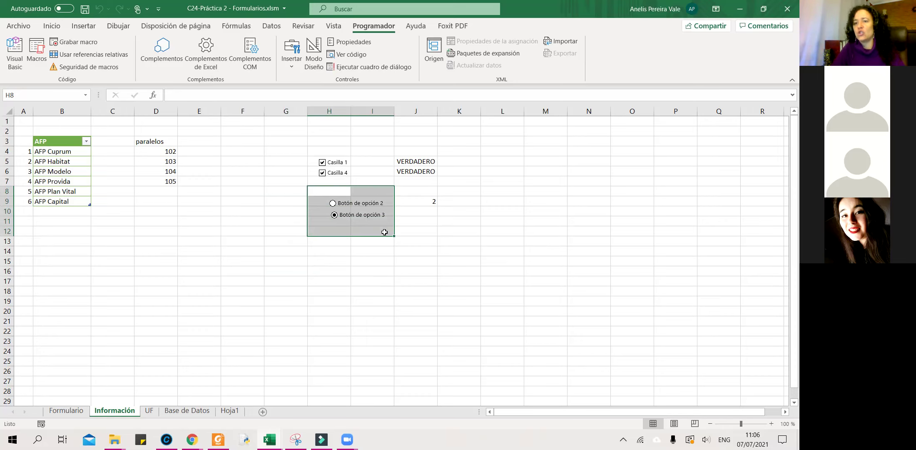
pyautogui.click(248, 241)
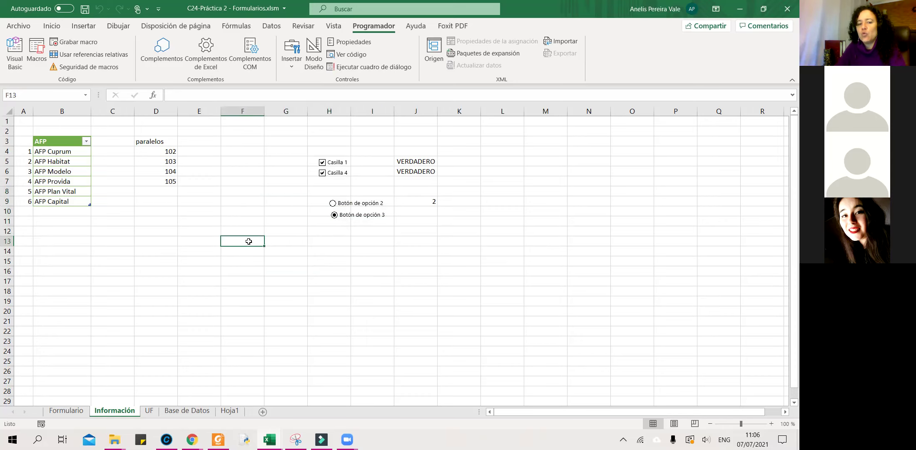
# Return to the Formulario sheet and switch to the practice PDF in Foxit Reader to read the Validar solicitud Previa and Ingresar Solicitud requirements
pyautogui.click(75, 415)
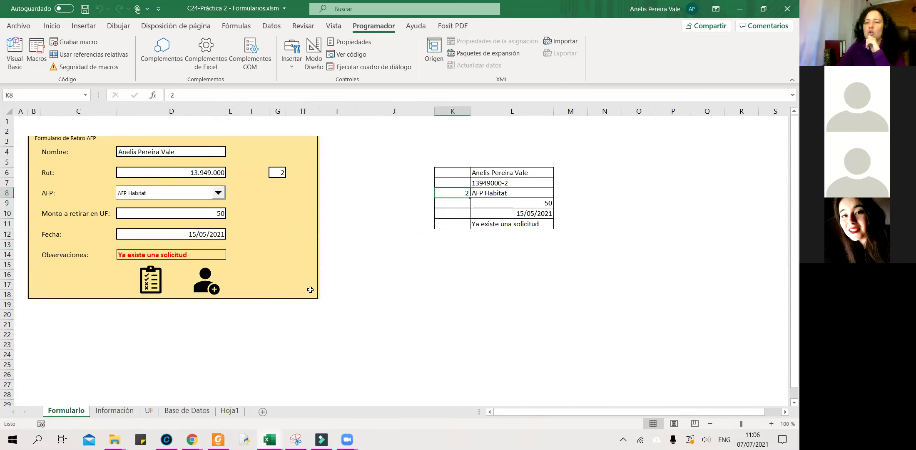
pyautogui.click(219, 439)
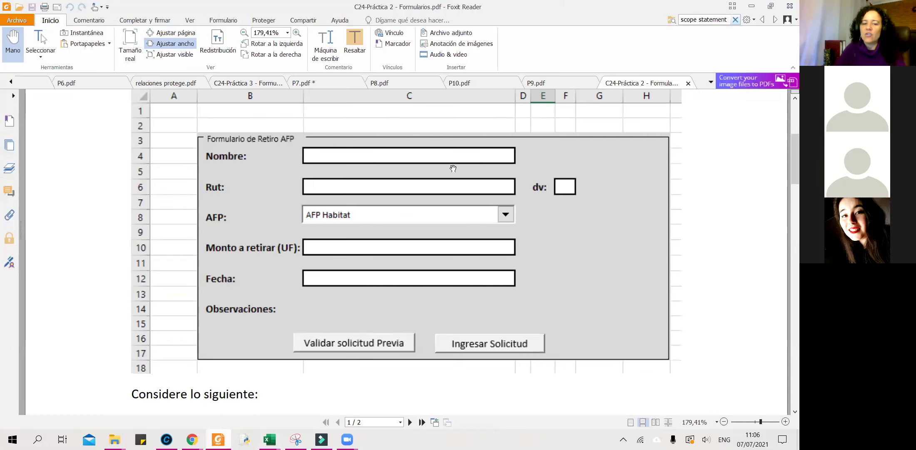
pyautogui.scroll(-3, 629, 160)
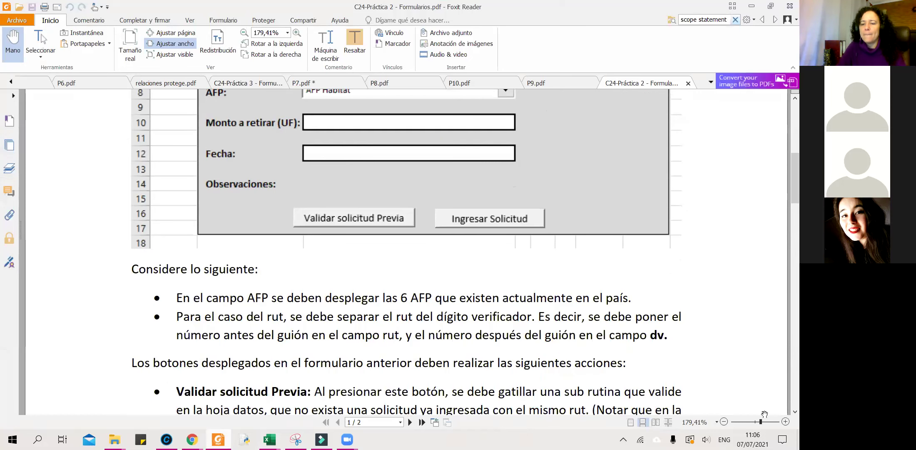
pyautogui.click(754, 415)
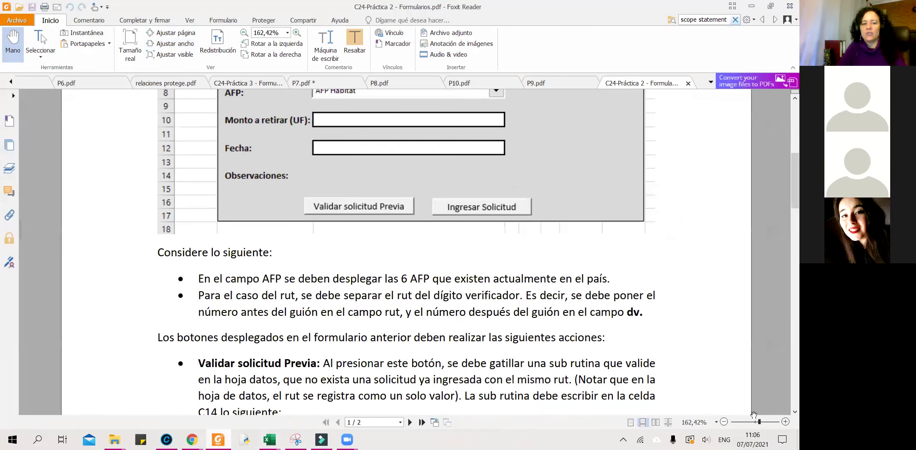
pyautogui.scroll(-2, 254, 262)
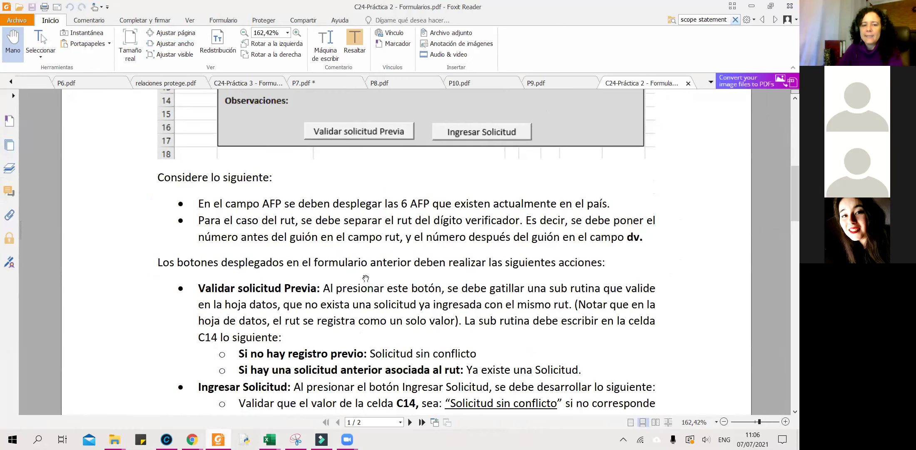
pyautogui.scroll(-1, 242, 292)
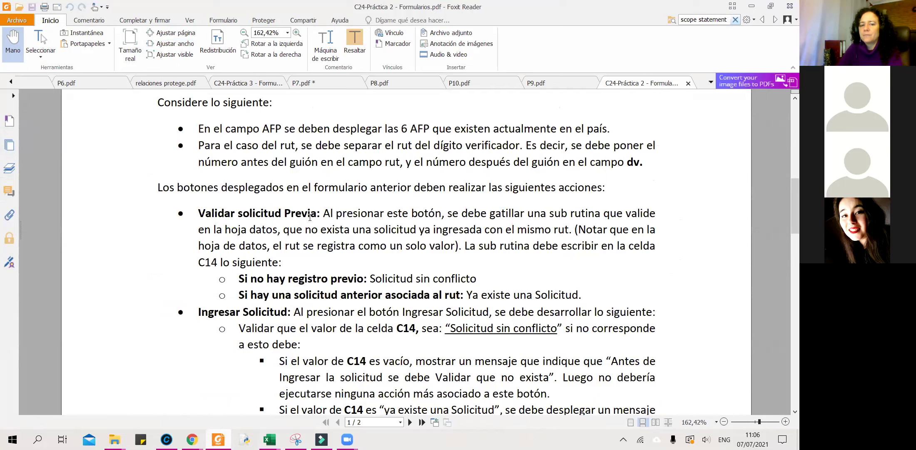
pyautogui.moveTo(194, 219); pyautogui.dragTo(321, 221)
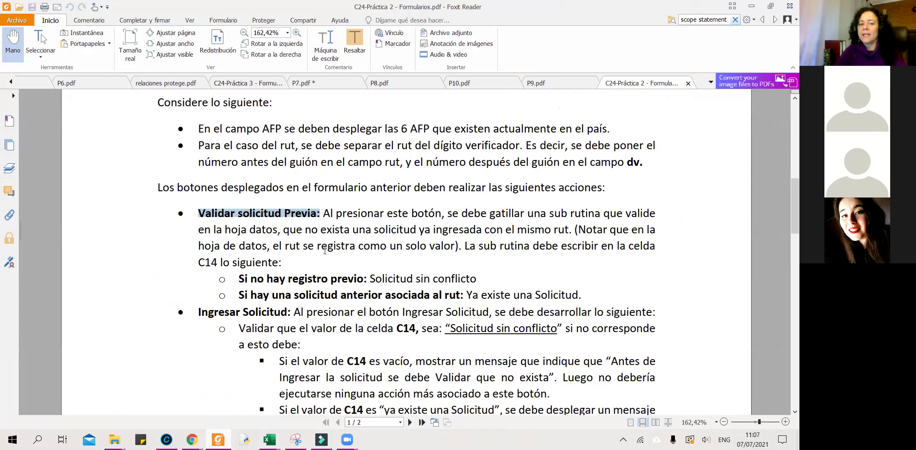
pyautogui.scroll(-3, 341, 271)
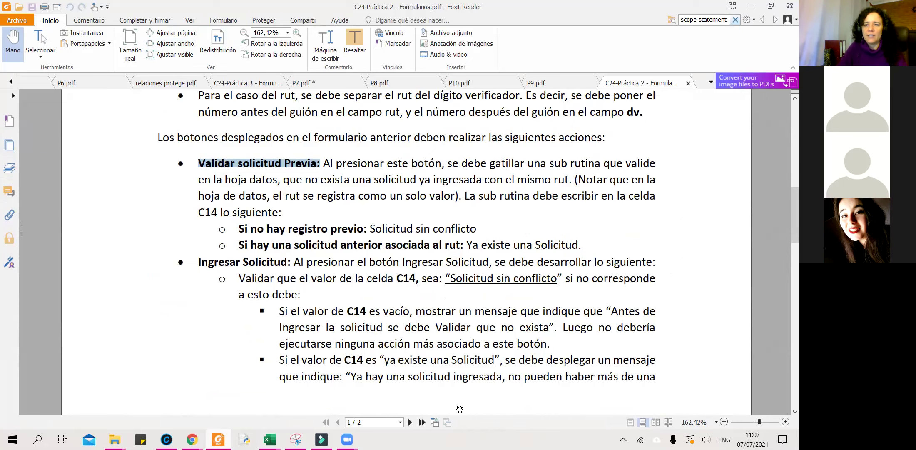
# Return to Excel, open the Visual Basic editor and examine how validar_solicitud initialises the existe variable
pyautogui.click(753, 7)
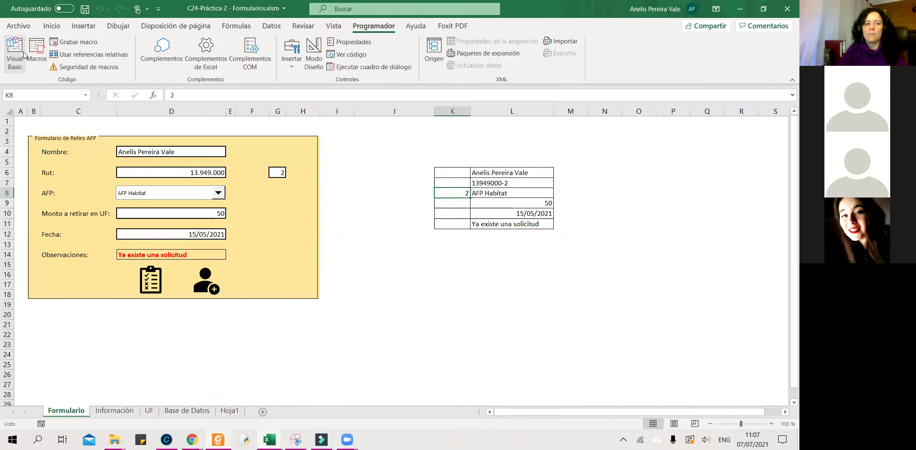
pyautogui.click(15, 55)
pyautogui.scroll(7, 276, 128)
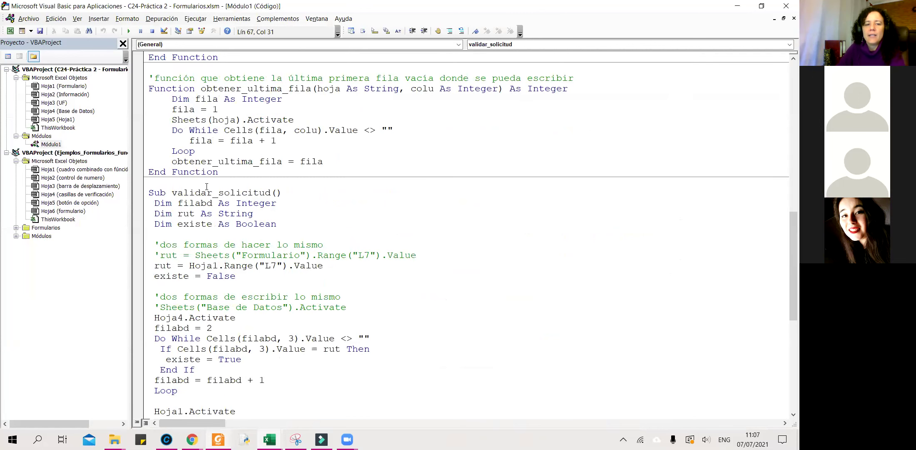
pyautogui.scroll(-4, 229, 188)
pyautogui.scroll(-1, 230, 188)
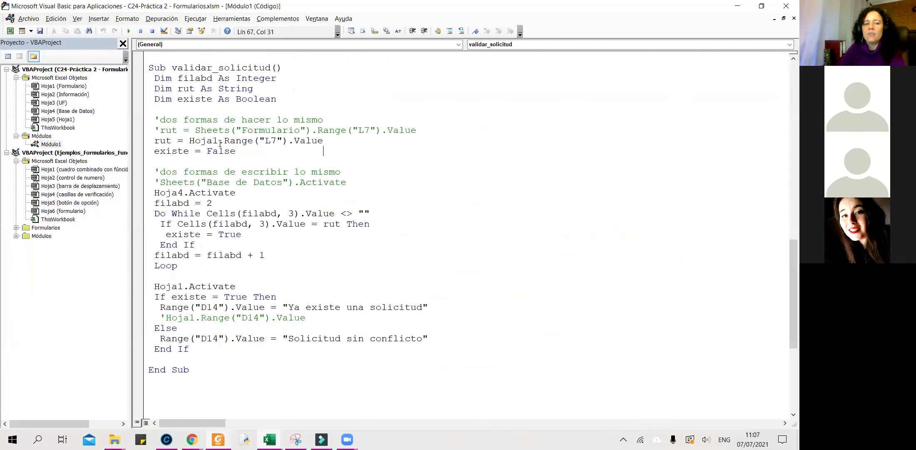
pyautogui.scroll(-1, 220, 143)
pyautogui.moveTo(154, 119); pyautogui.dragTo(188, 119)
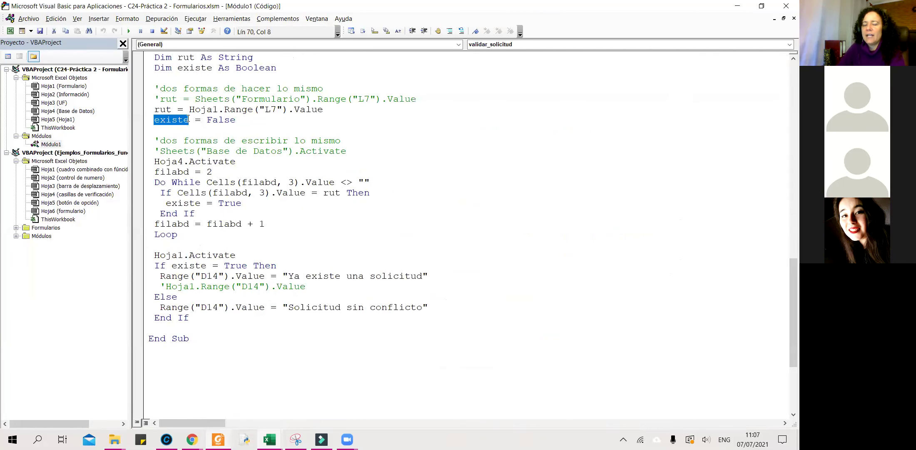
pyautogui.click(218, 121)
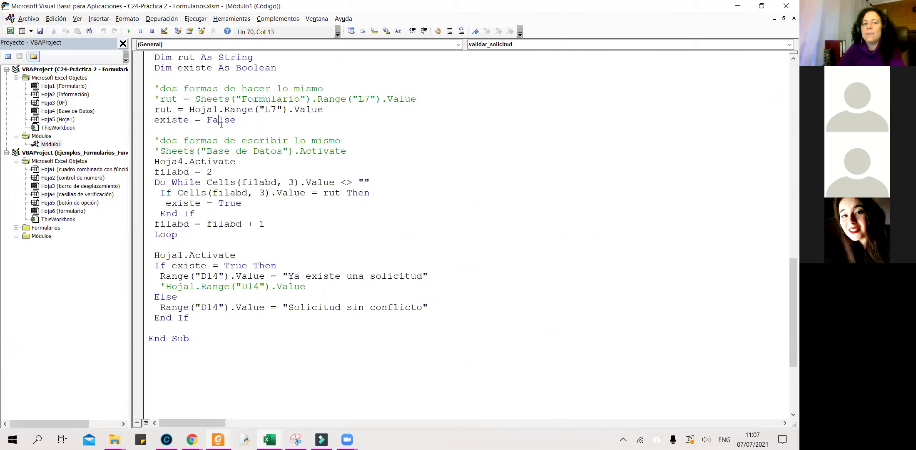
# Examine the Do While loop in validar_solicitud, comparing the rut read from L7 with the value in Cells(filabd, 3)
pyautogui.moveTo(154, 183); pyautogui.dragTo(210, 203)
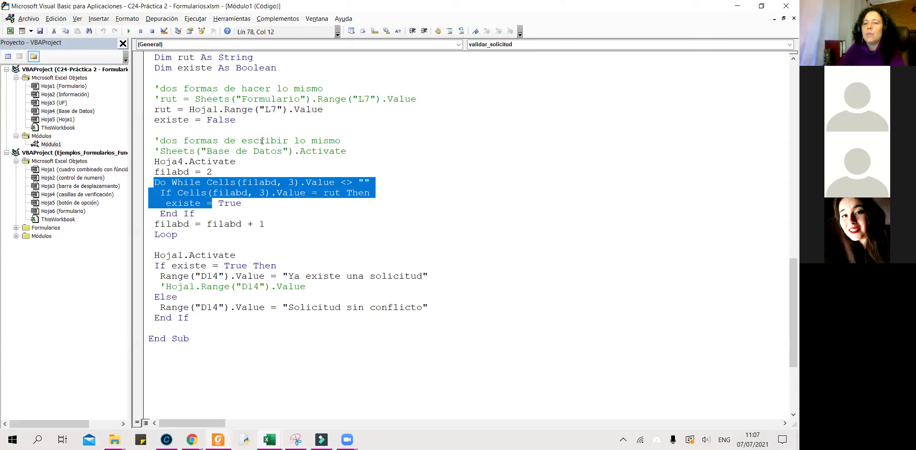
pyautogui.click(222, 229)
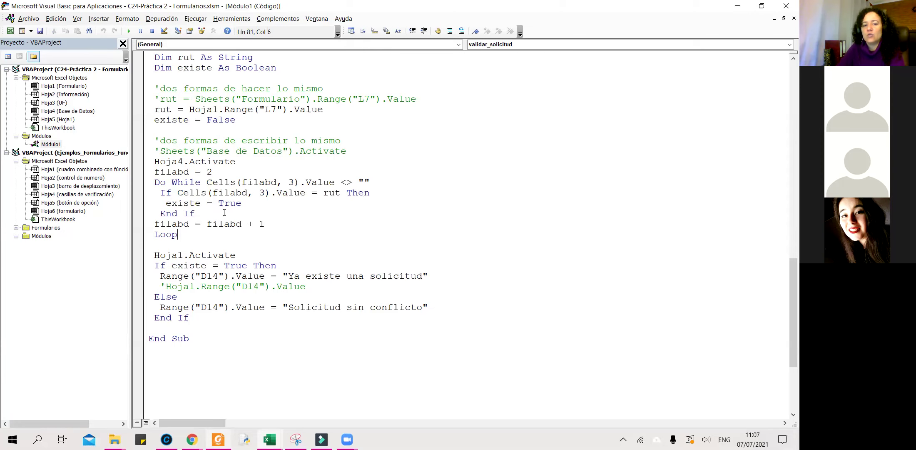
pyautogui.doubleClick(331, 193)
pyautogui.moveTo(190, 109); pyautogui.dragTo(329, 113)
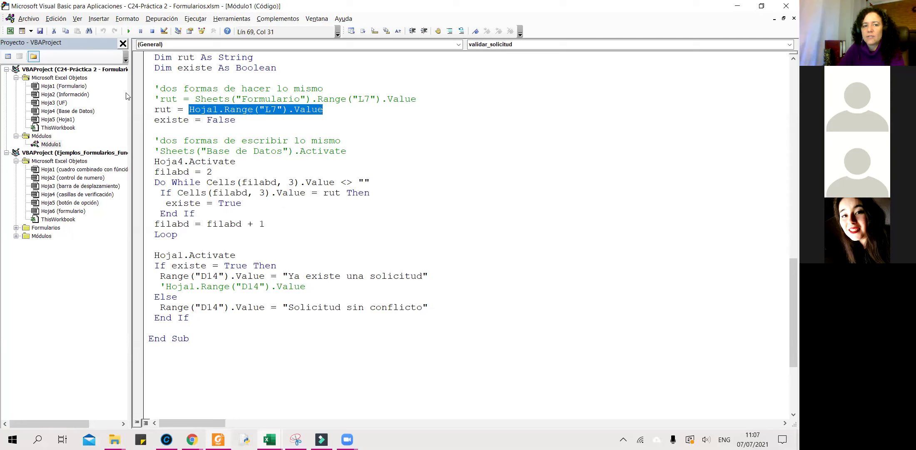
pyautogui.doubleClick(162, 109)
pyautogui.moveTo(177, 192); pyautogui.dragTo(307, 191)
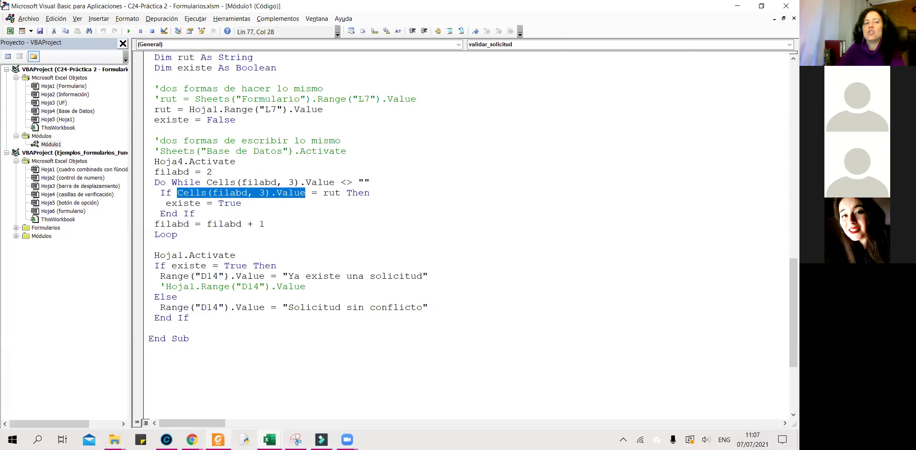
# Switch back to the workbook and examine the record rows and Rut column on the Base de Datos sheet
pyautogui.click(10, 31)
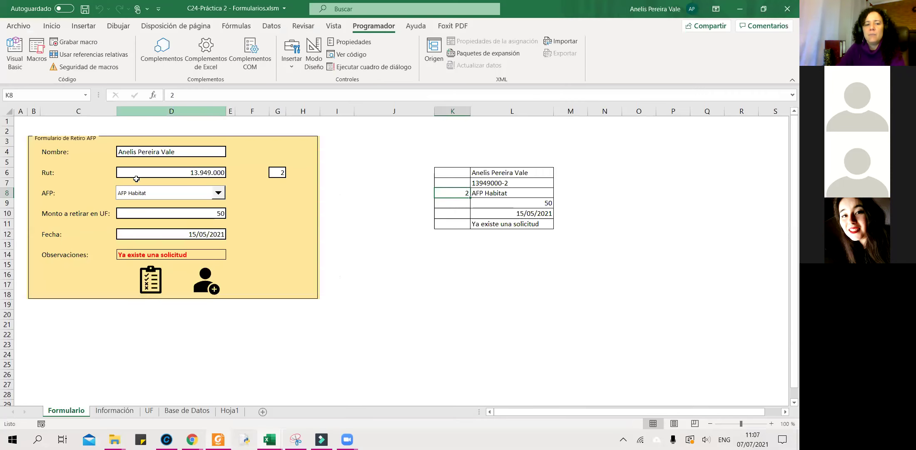
pyautogui.click(115, 411)
pyautogui.click(187, 410)
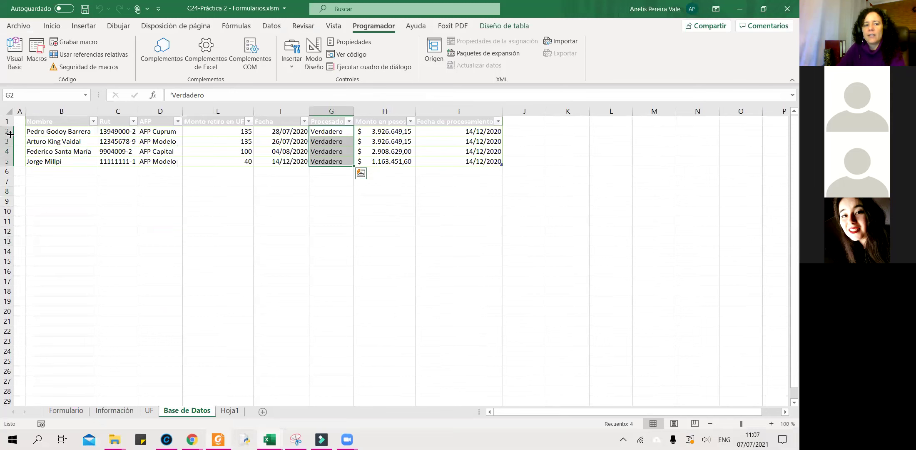
pyautogui.click(8, 141)
pyautogui.click(7, 152)
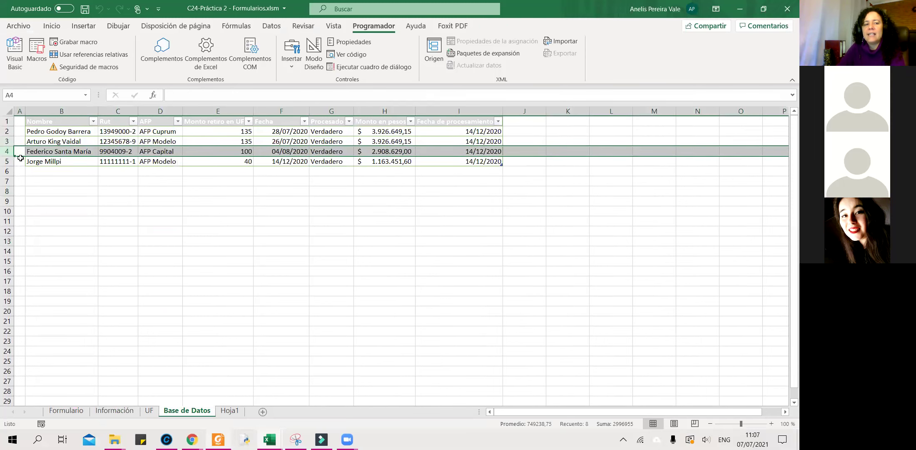
pyautogui.click(108, 130)
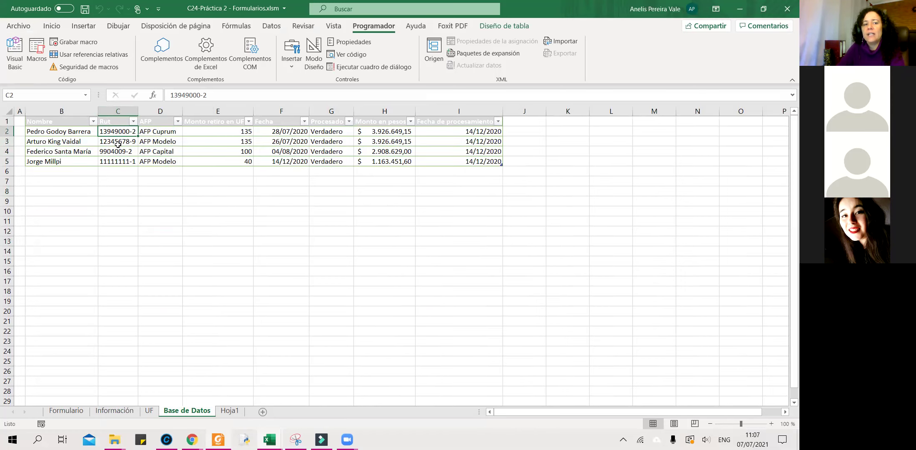
# Check the form's Rut field and helper cell L7 on the Formulario sheet against the rut assignment in the macro code
pyautogui.click(61, 411)
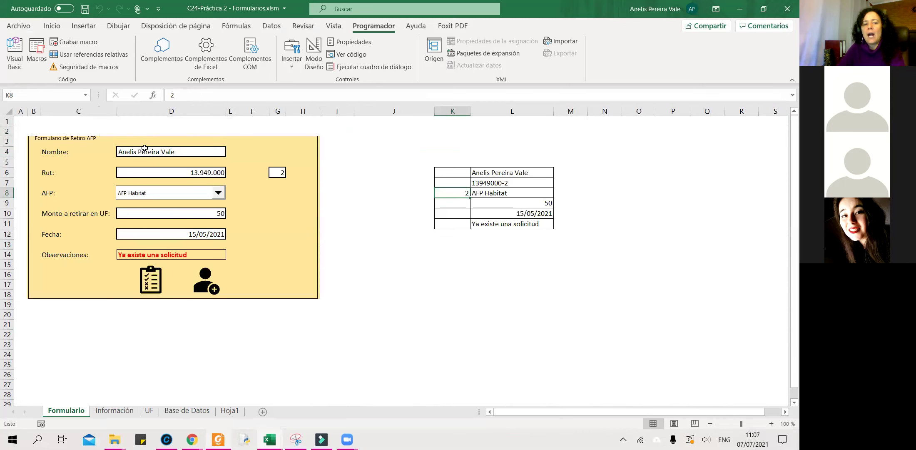
pyautogui.click(157, 173)
pyautogui.click(497, 182)
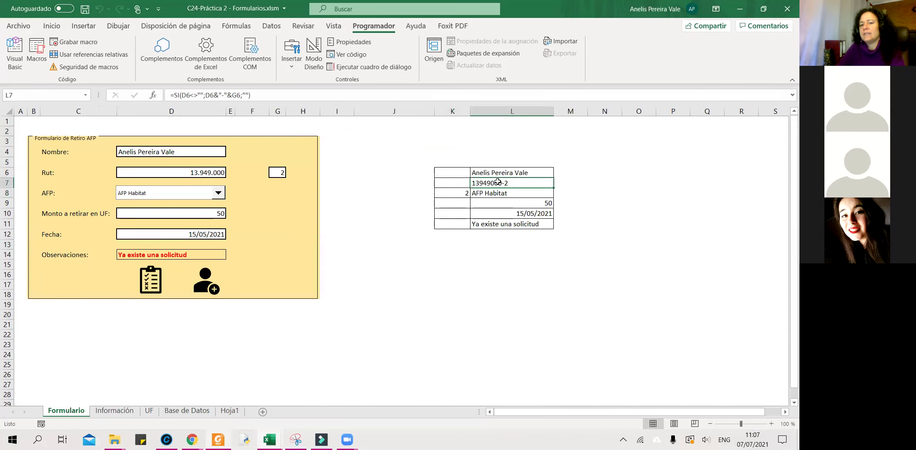
pyautogui.click(14, 52)
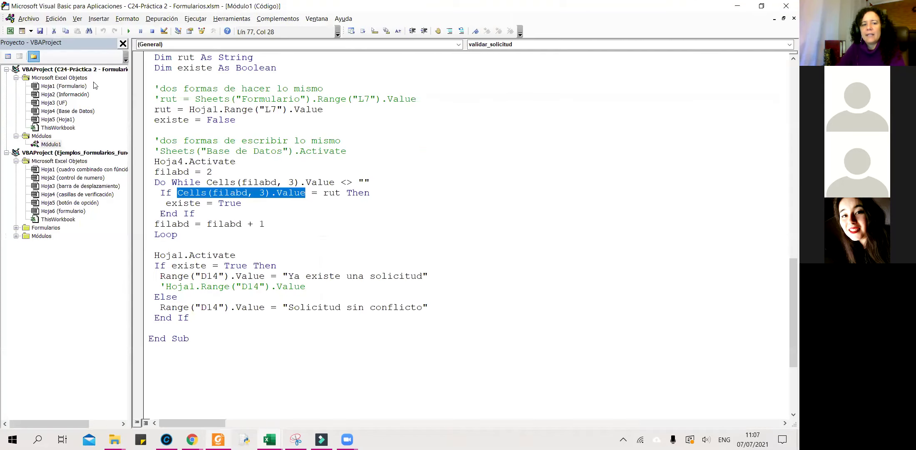
pyautogui.doubleClick(163, 109)
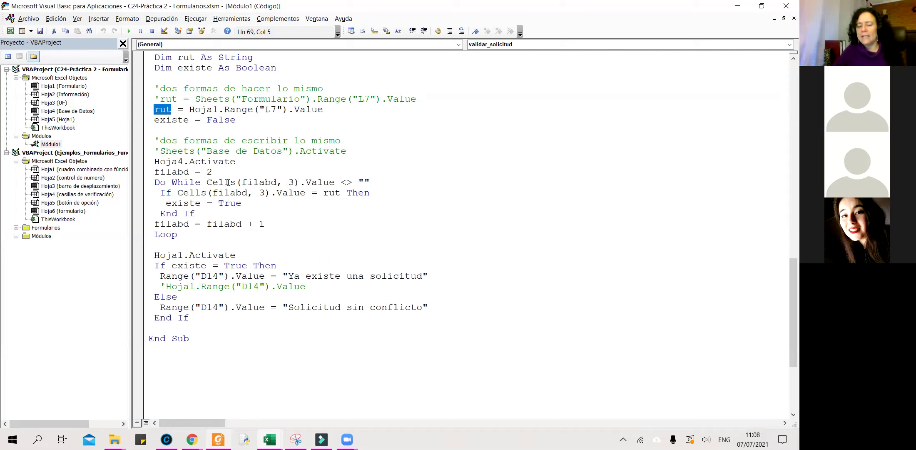
# Switch to the practice PDF in Foxit Reader and examine the Ingresar Solicitud rules for cell C14, highlighting "Solicitud sin conflicto"
pyautogui.click(10, 31)
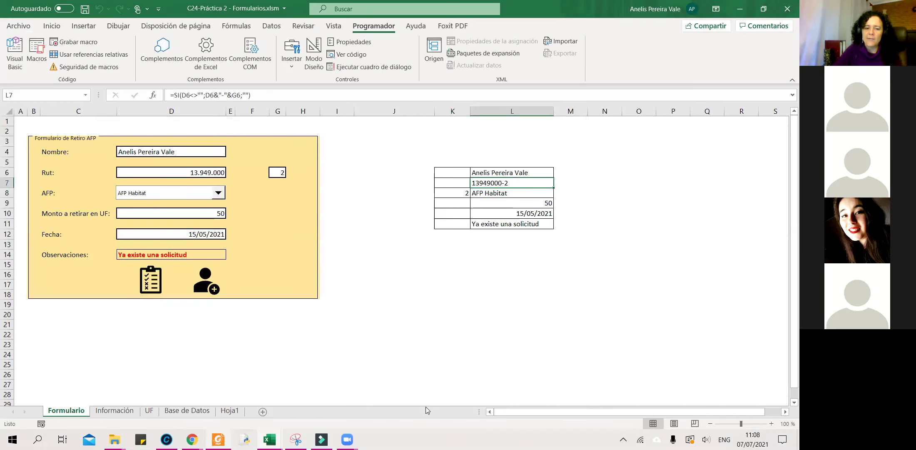
pyautogui.hotkey('alt', 'Tab')
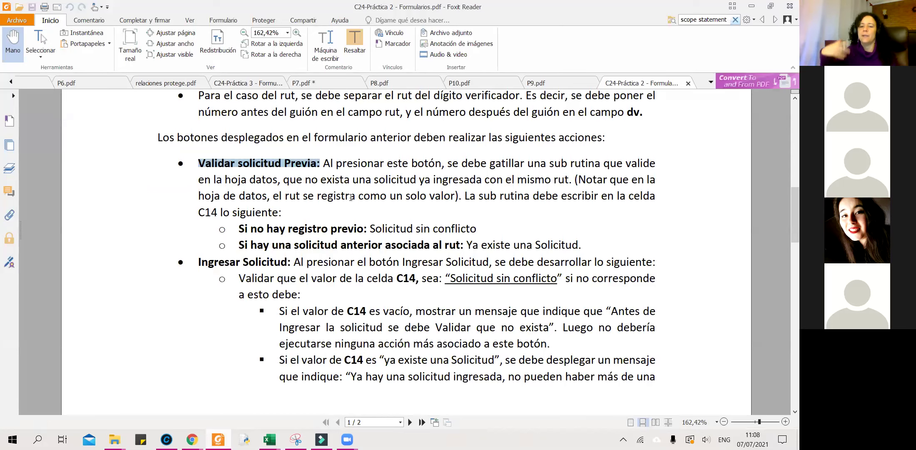
pyautogui.scroll(-3, 356, 218)
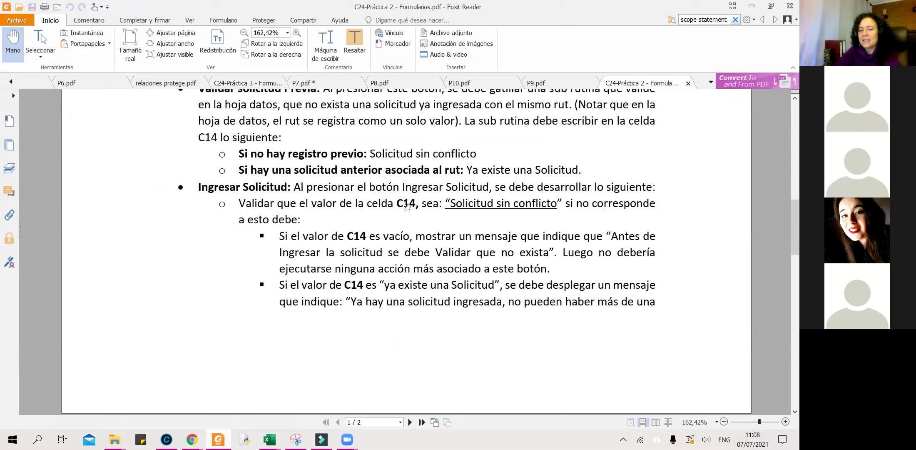
pyautogui.moveTo(451, 200); pyautogui.dragTo(558, 203)
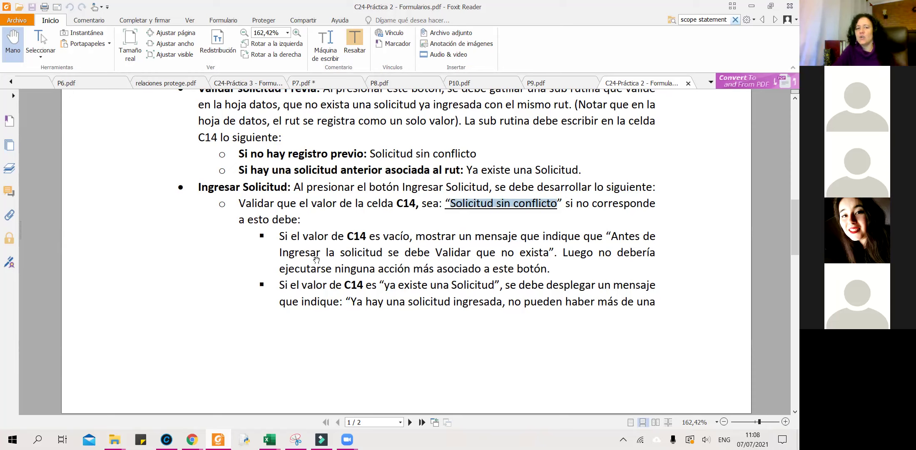
pyautogui.scroll(-1, 386, 229)
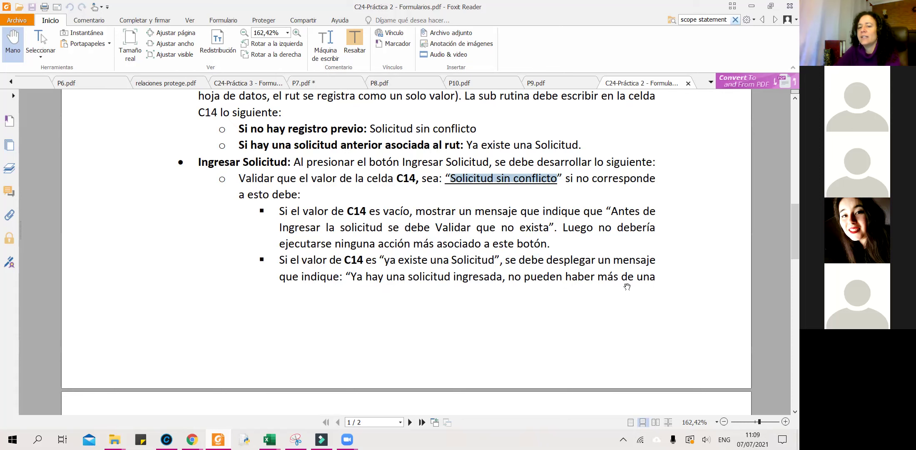
# Read the page 2 requirements for requests without conflict, covering validar_dv(rut), the DV check against F6 and registering the form data
pyautogui.scroll(-5, 566, 258)
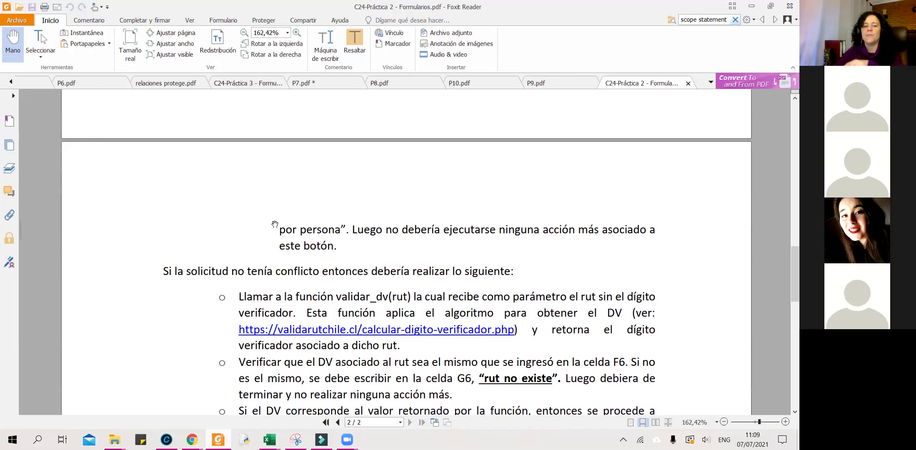
pyautogui.scroll(-3, 275, 216)
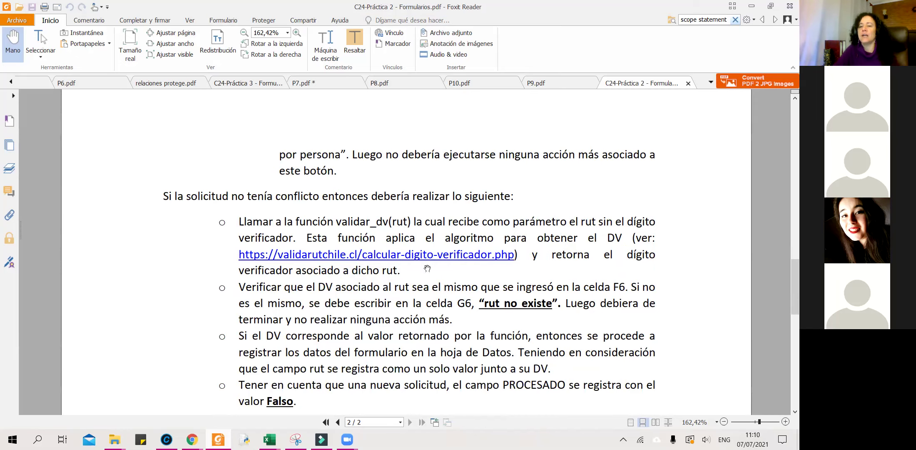
pyautogui.scroll(-2, 372, 286)
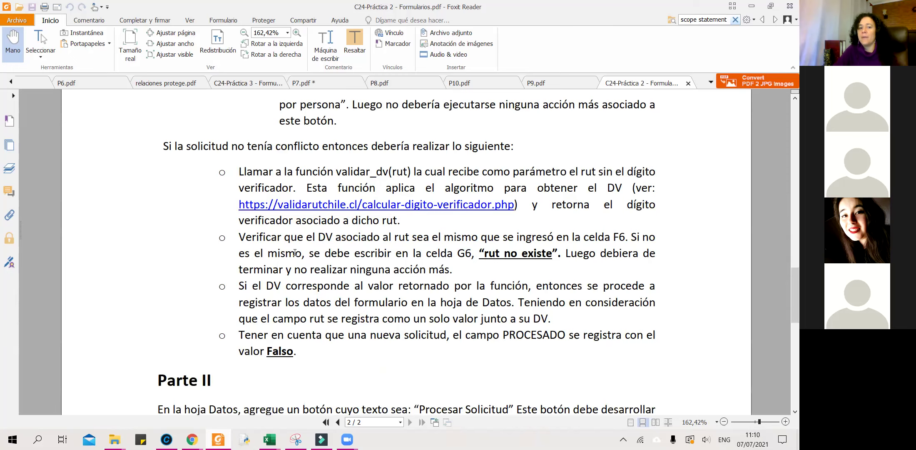